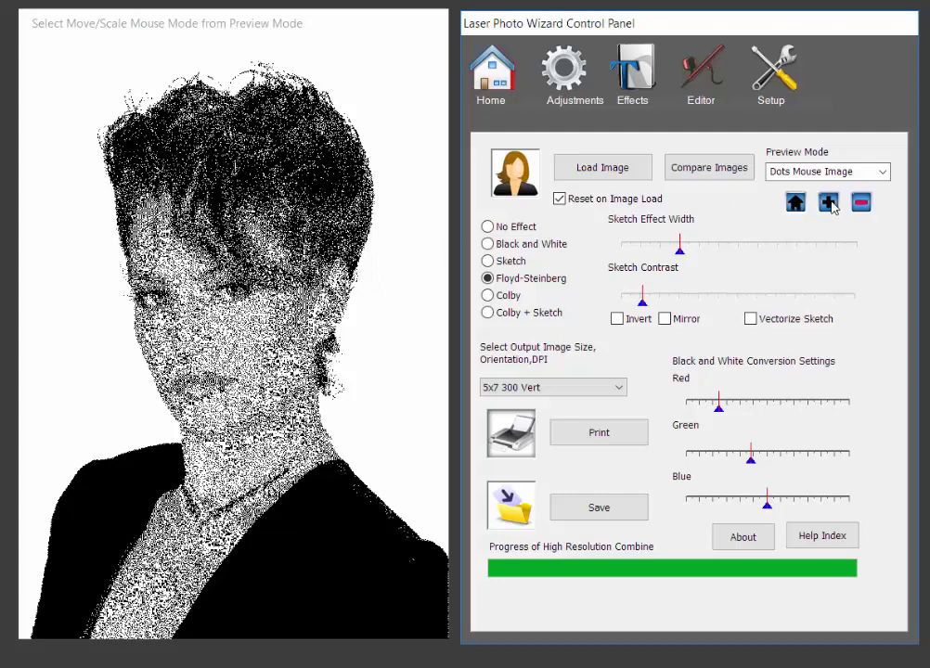
- Examine the Floyd-Steinberg dot pattern on the portrait at several magnifications and return to the full view
{"action": "left_click", "coordinate": [828, 202]}
{"action": "left_click", "coordinate": [829, 204]}
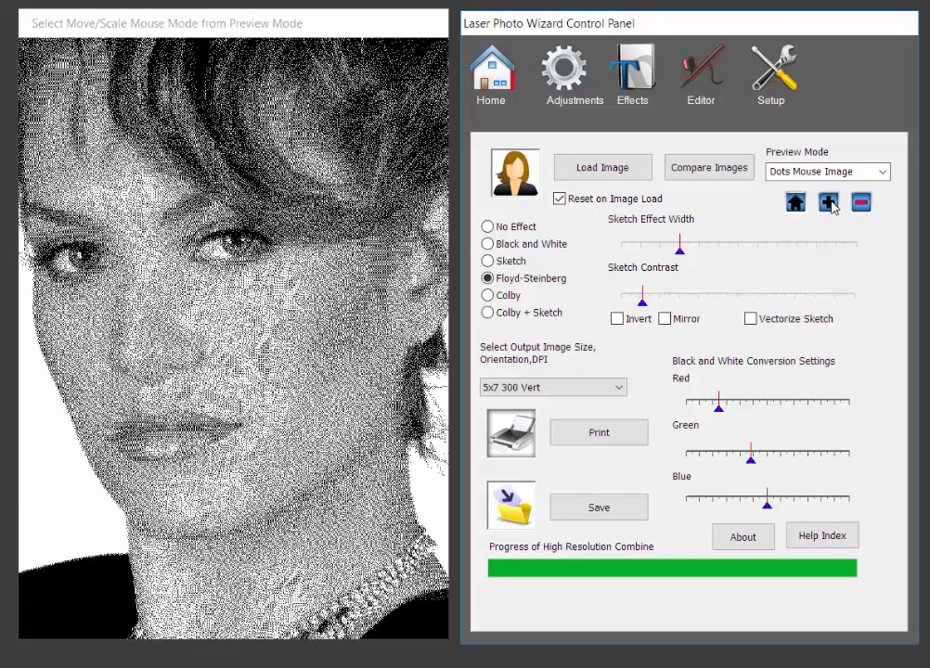
{"action": "left_click", "coordinate": [828, 203]}
{"action": "left_click", "coordinate": [829, 204]}
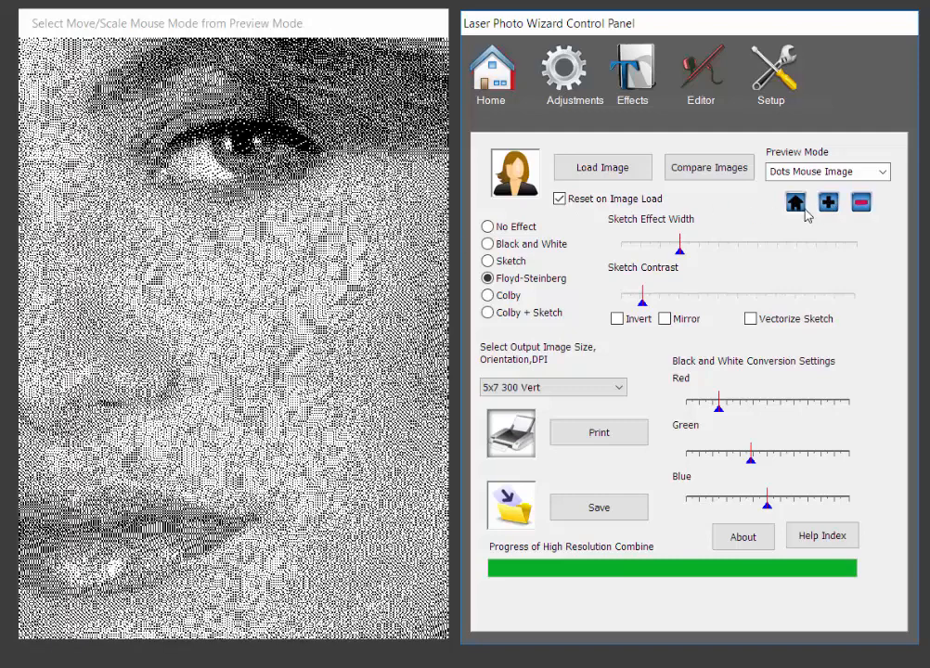
{"action": "left_click", "coordinate": [862, 203]}
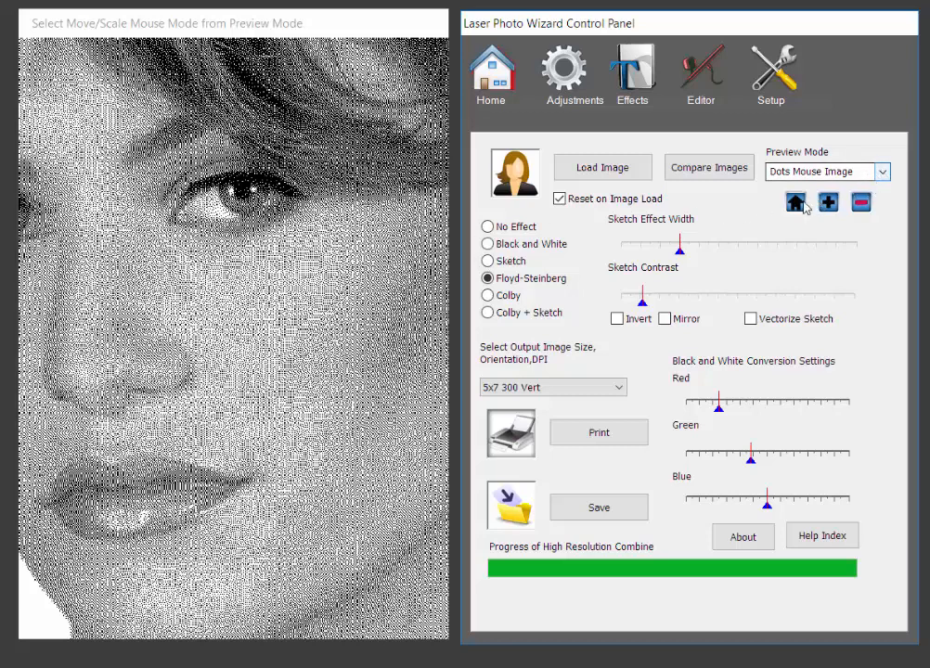
{"action": "left_click", "coordinate": [804, 205]}
- Preview the Floyd-Steinberg portrait in Gray Mouse Image mode, followed by Photo Mouse Image mode
{"action": "left_click", "coordinate": [882, 172]}
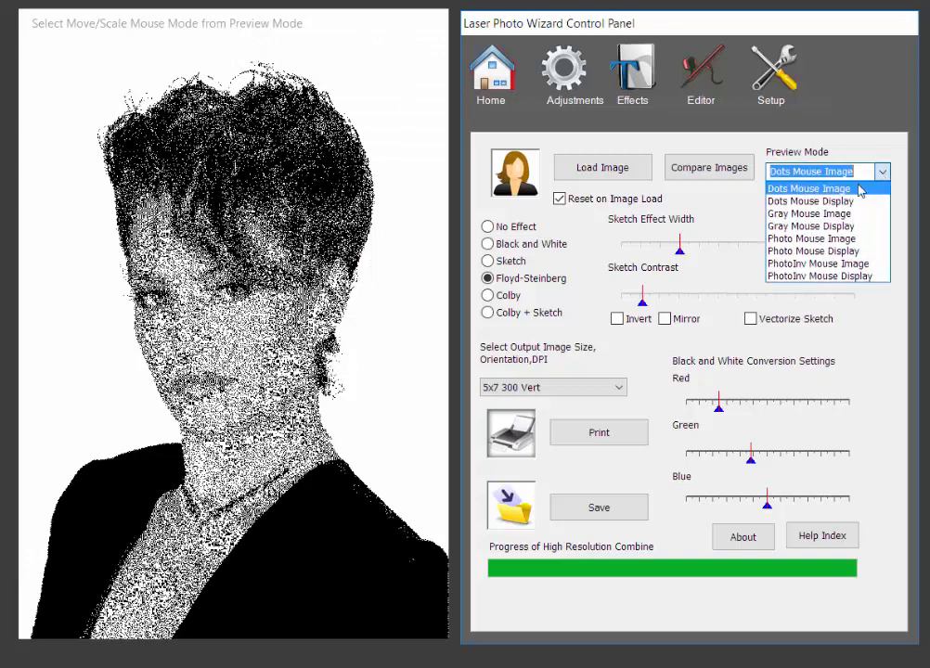
{"action": "left_click", "coordinate": [830, 213]}
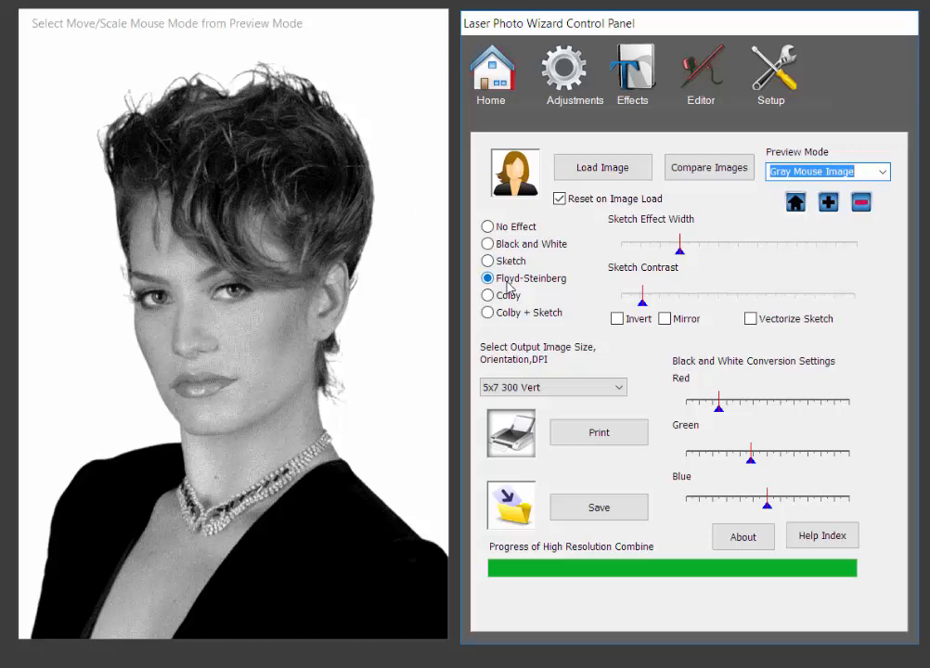
{"action": "left_click", "coordinate": [882, 174]}
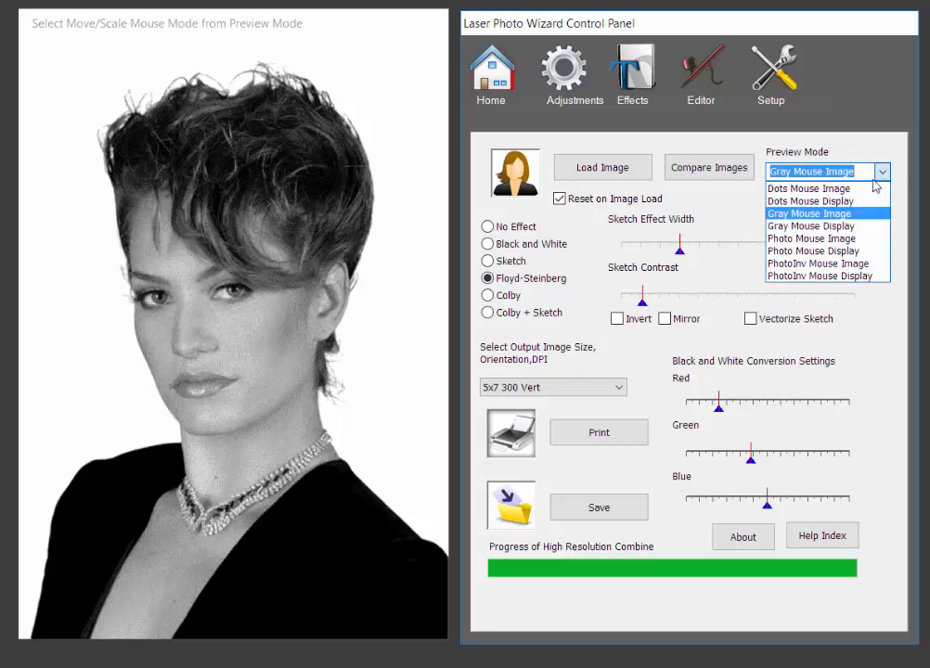
{"action": "left_click", "coordinate": [840, 240]}
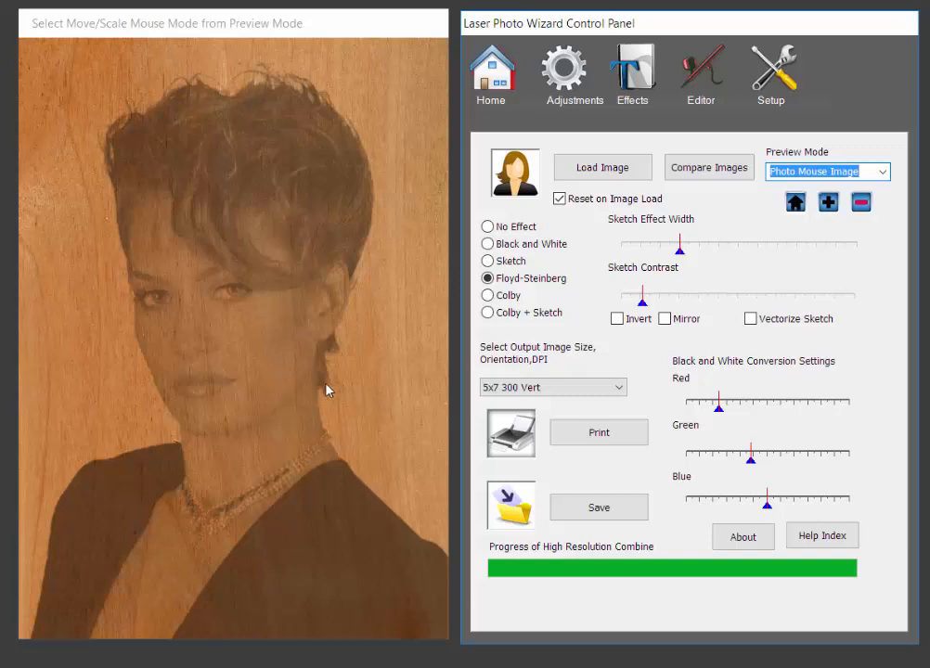
- Apply the Colby effect to the portrait and compare its enlarged dots with Floyd-Steinberg in Dots Mouse Image preview mode
{"action": "left_click", "coordinate": [488, 296]}
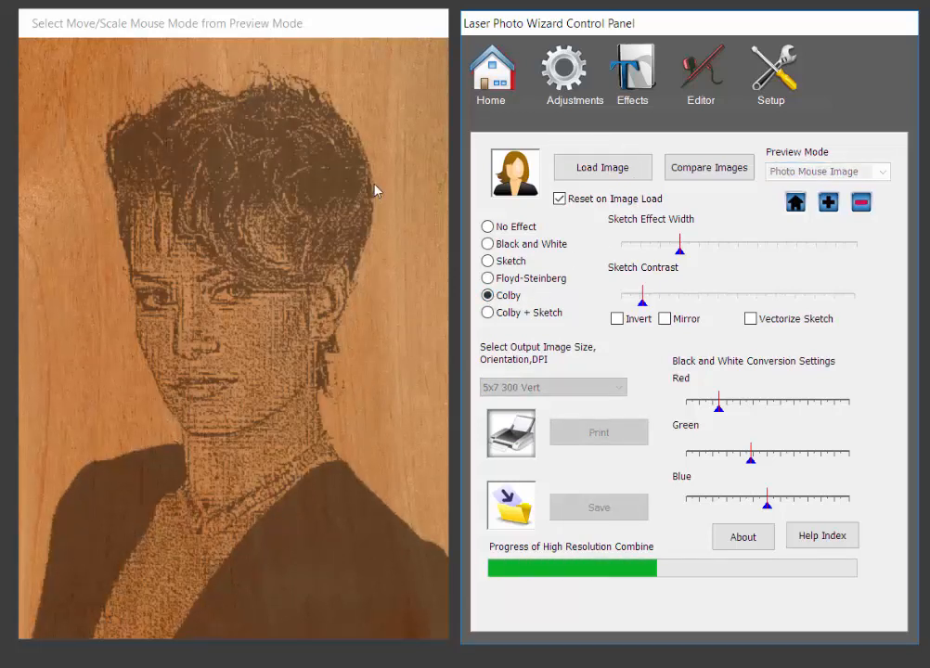
{"action": "left_click", "coordinate": [884, 173]}
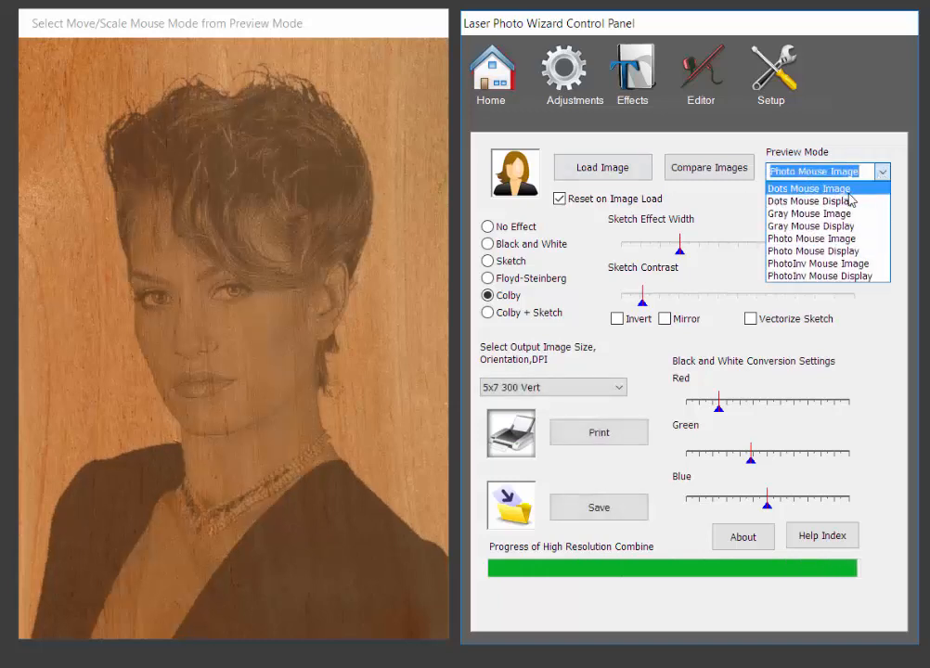
{"action": "left_click", "coordinate": [789, 188]}
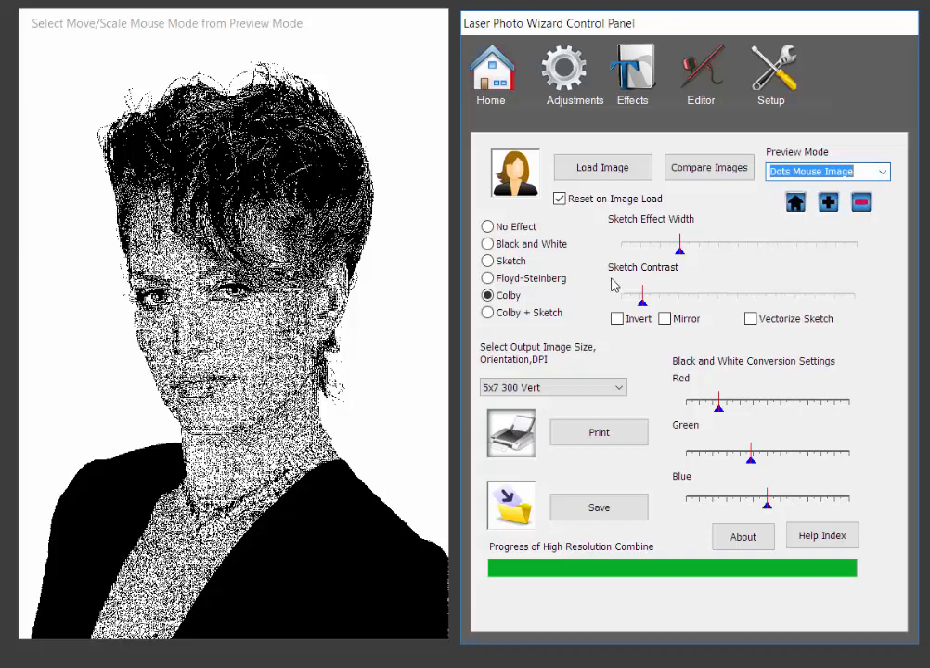
{"action": "left_click", "coordinate": [828, 203]}
{"action": "left_click", "coordinate": [828, 204]}
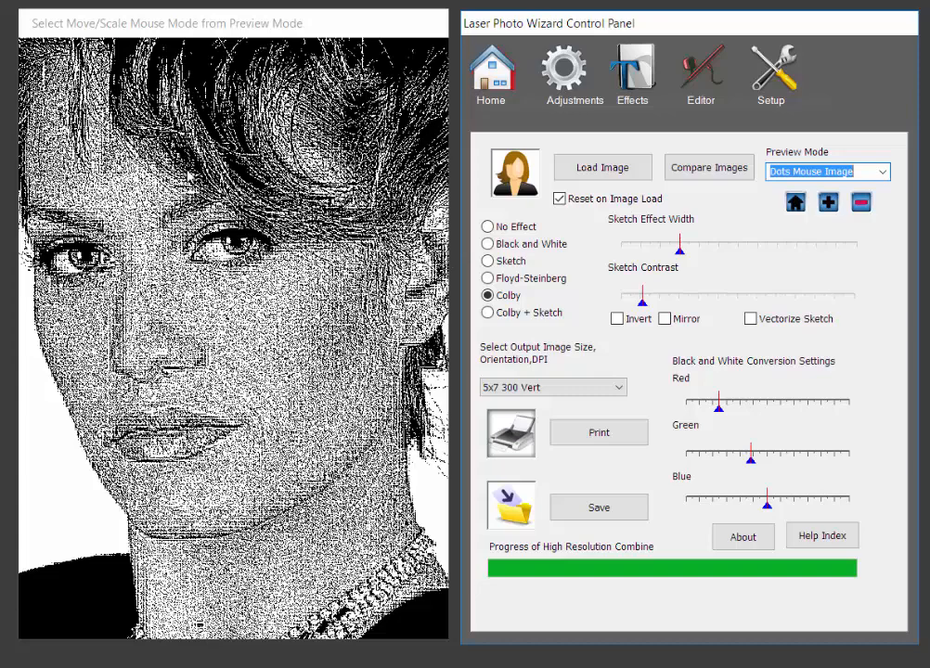
{"action": "left_click", "coordinate": [488, 278]}
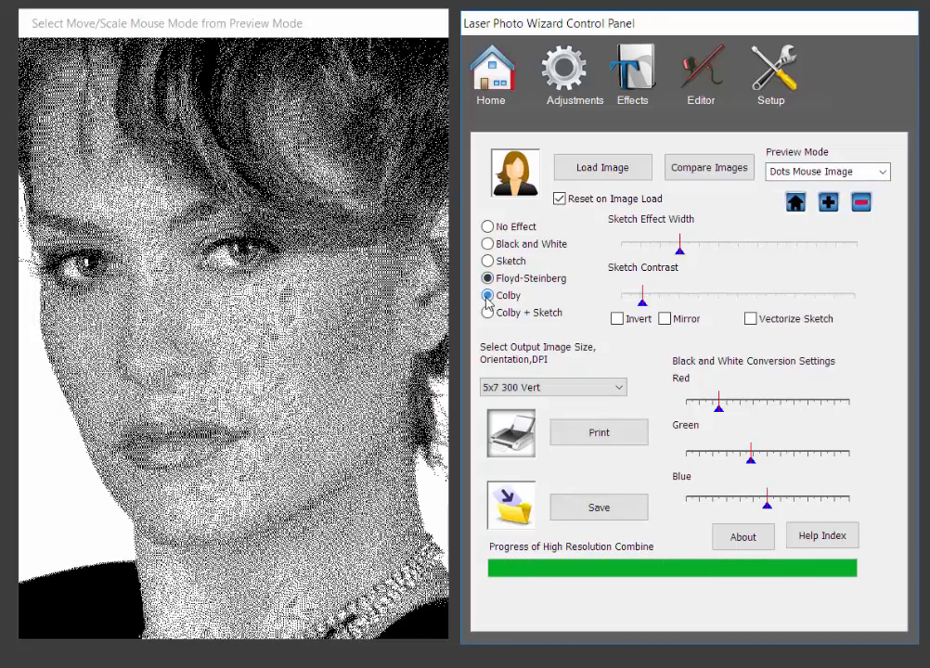
{"action": "left_click", "coordinate": [488, 295]}
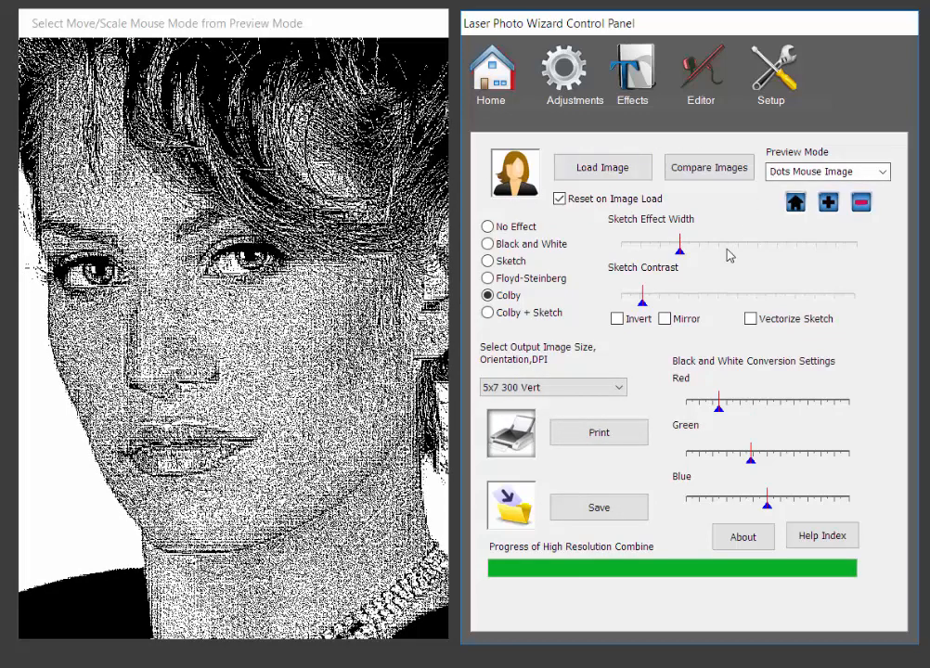
- Apply the Colby + Sketch effect to the portrait and show the whole image in Photo Mouse Image preview mode
{"action": "left_click", "coordinate": [487, 314]}
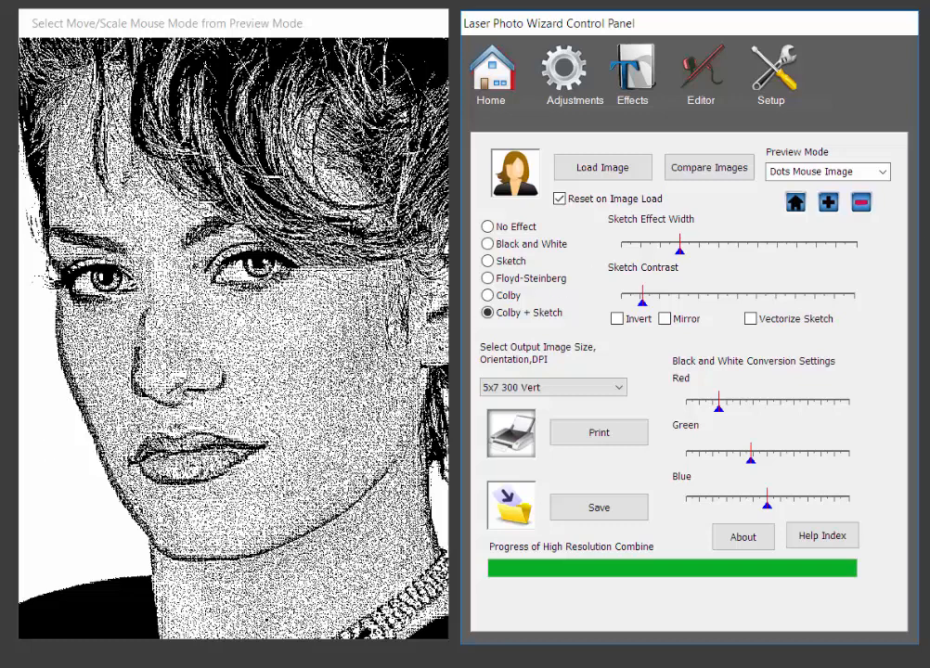
{"action": "left_click", "coordinate": [883, 171]}
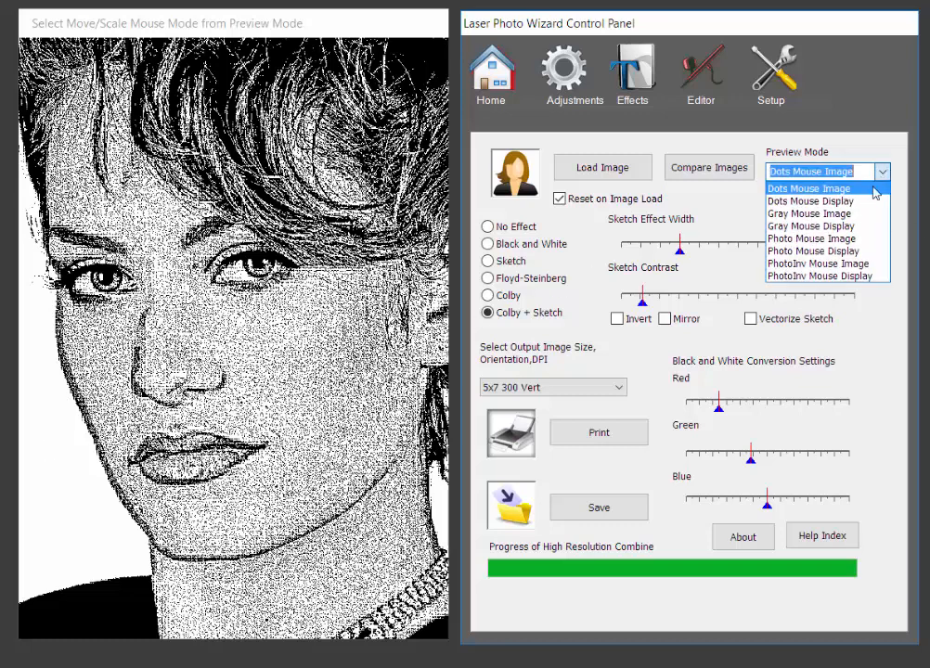
{"action": "left_click", "coordinate": [842, 240]}
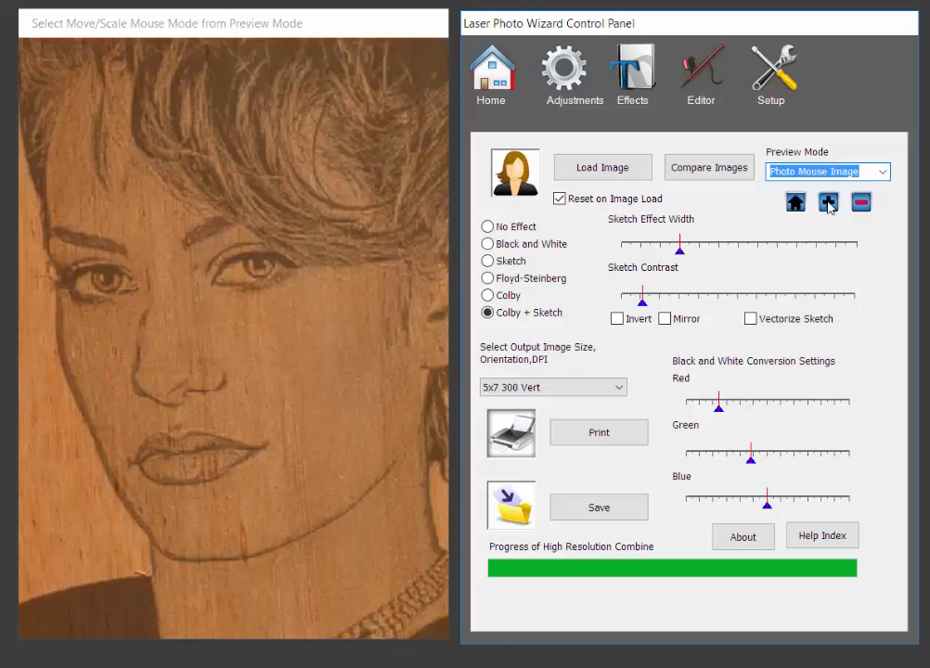
{"action": "left_click", "coordinate": [796, 203]}
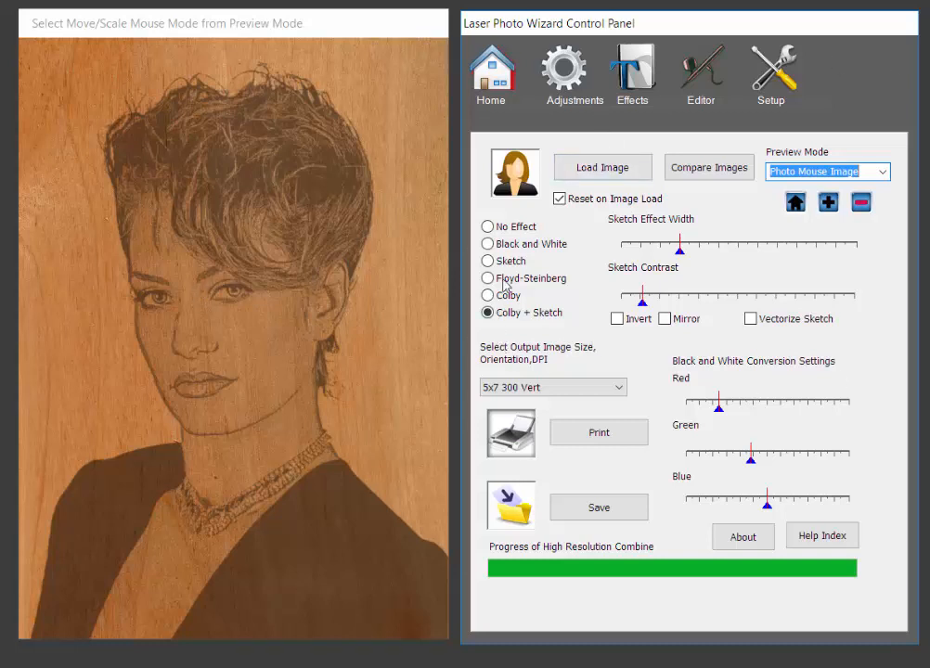
- Load the photo of the woman in the red dress from Laser Video Images and apply the Colby + Sketch effect
{"action": "left_click", "coordinate": [602, 168]}
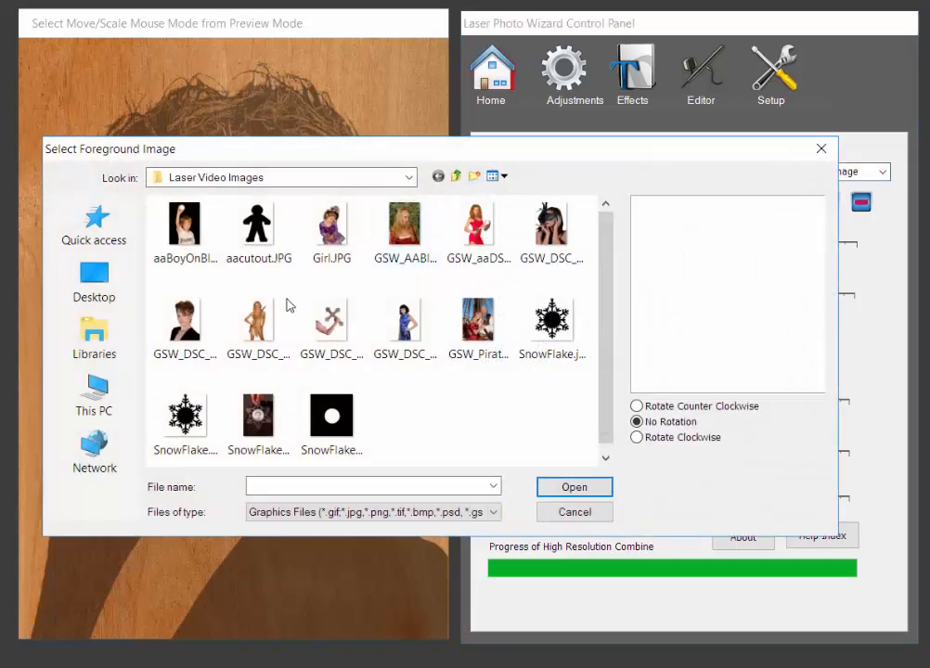
{"action": "left_click", "coordinate": [478, 227]}
{"action": "left_click", "coordinate": [585, 486]}
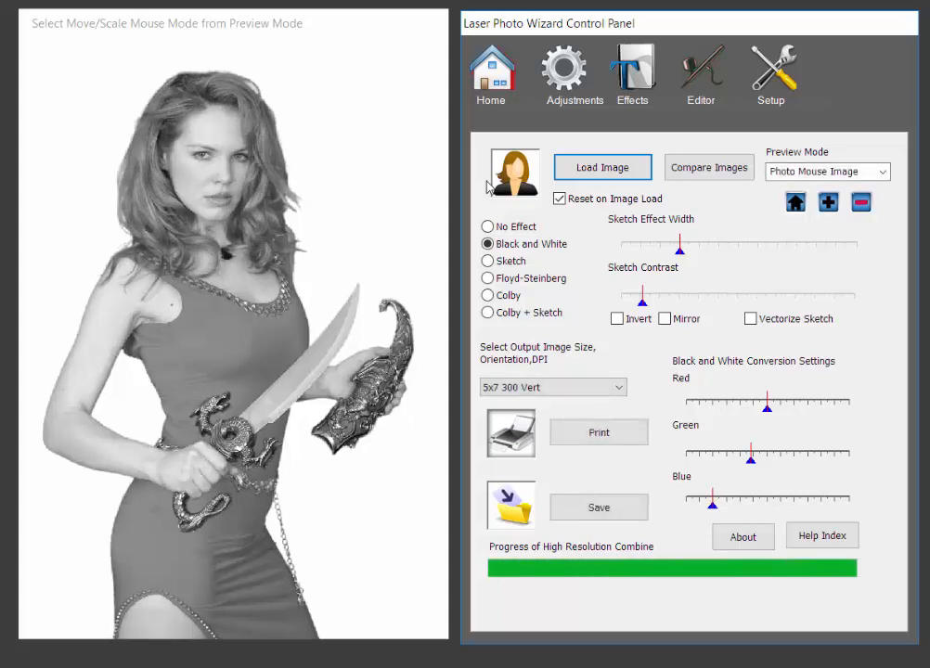
{"action": "left_click", "coordinate": [534, 312]}
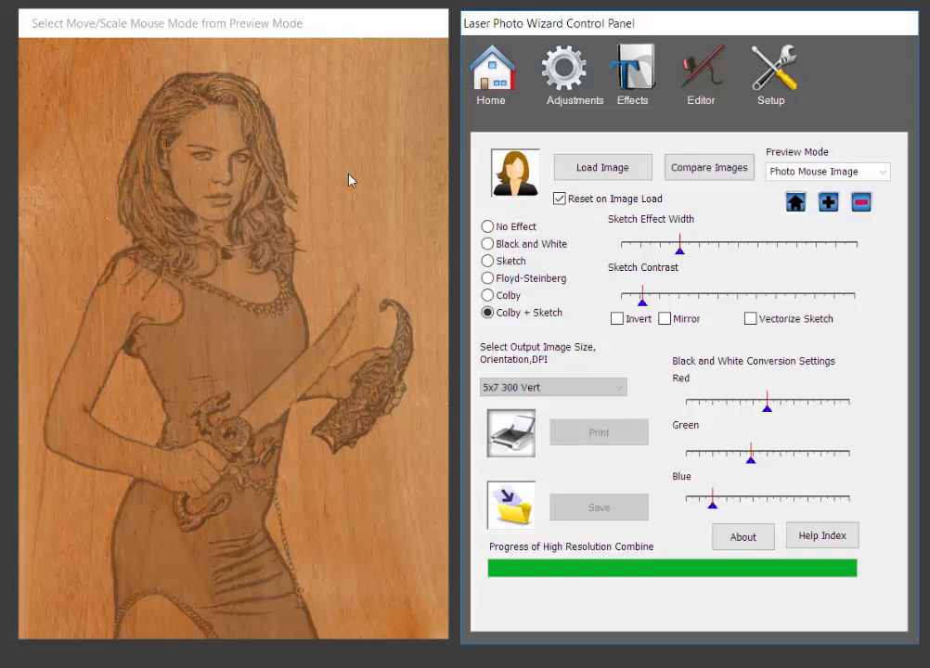
- Load GSW_PirateLover.jpg and try the Colby + Sketch effect on it before switching to the Sketch effect
{"action": "left_click", "coordinate": [604, 167]}
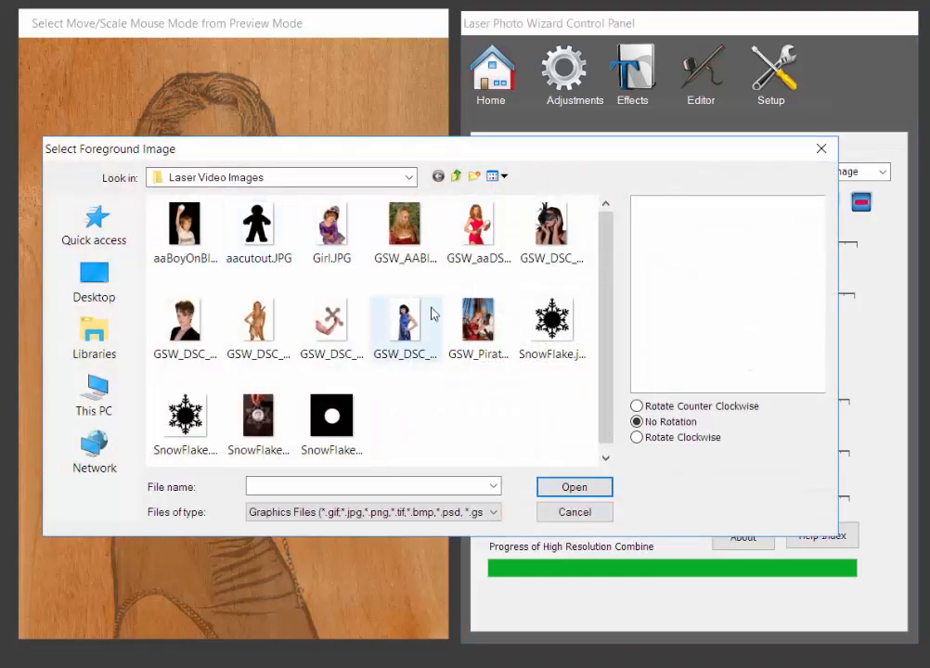
{"action": "left_click", "coordinate": [475, 323]}
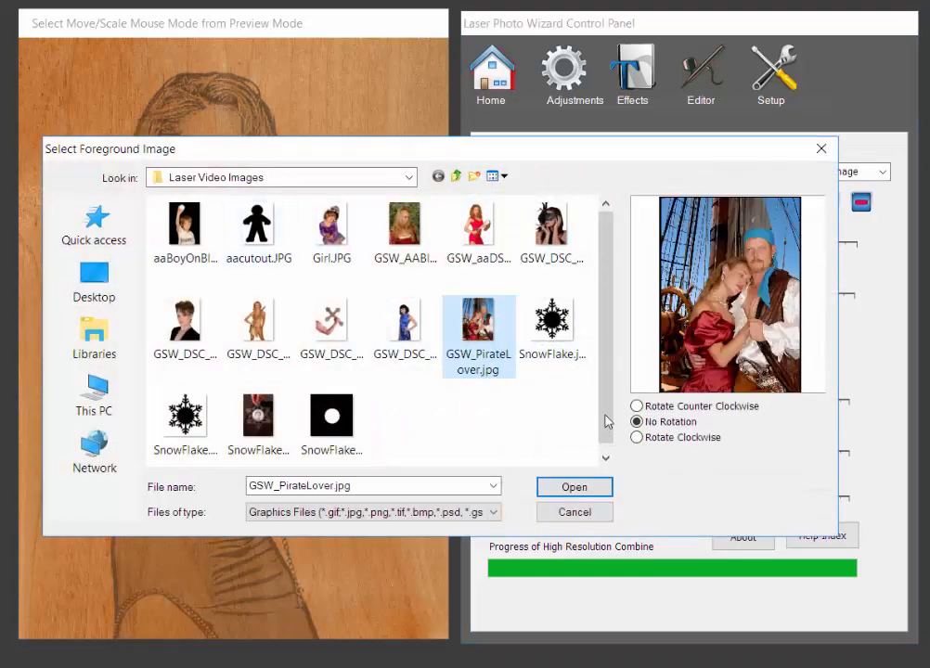
{"action": "left_click", "coordinate": [588, 492]}
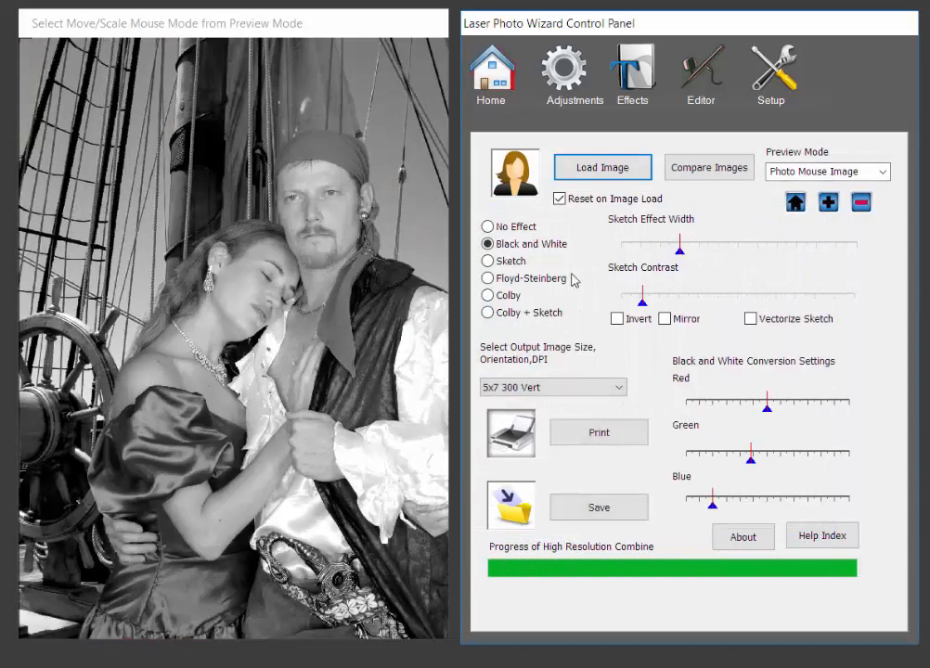
{"action": "left_click", "coordinate": [506, 314]}
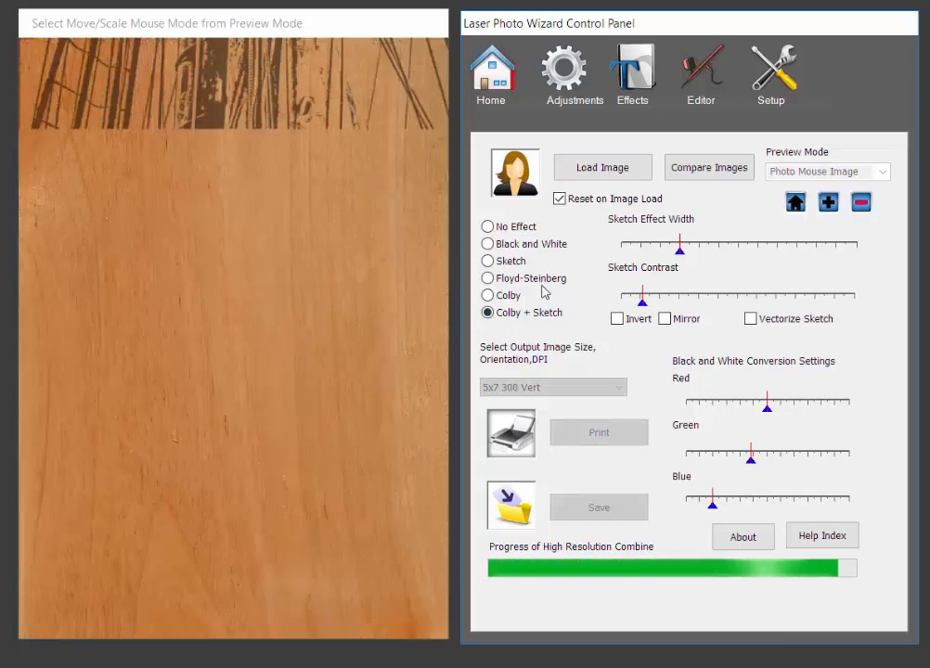
{"action": "left_click", "coordinate": [489, 260]}
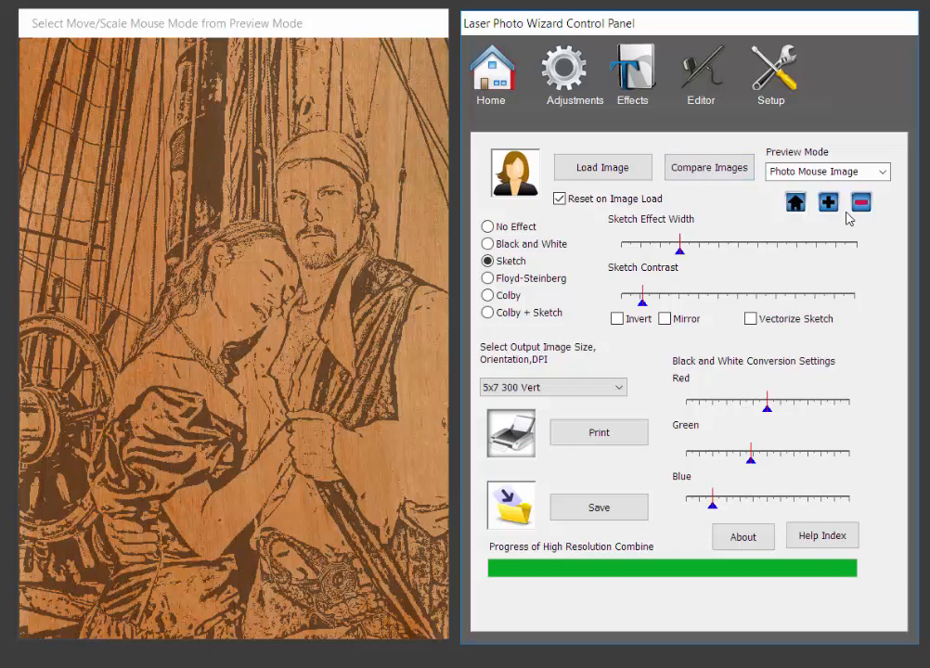
- Load GSW_DSC_6281.JPG, the arm holding a cross, and apply the Colby + Sketch effect
{"action": "left_click", "coordinate": [612, 167]}
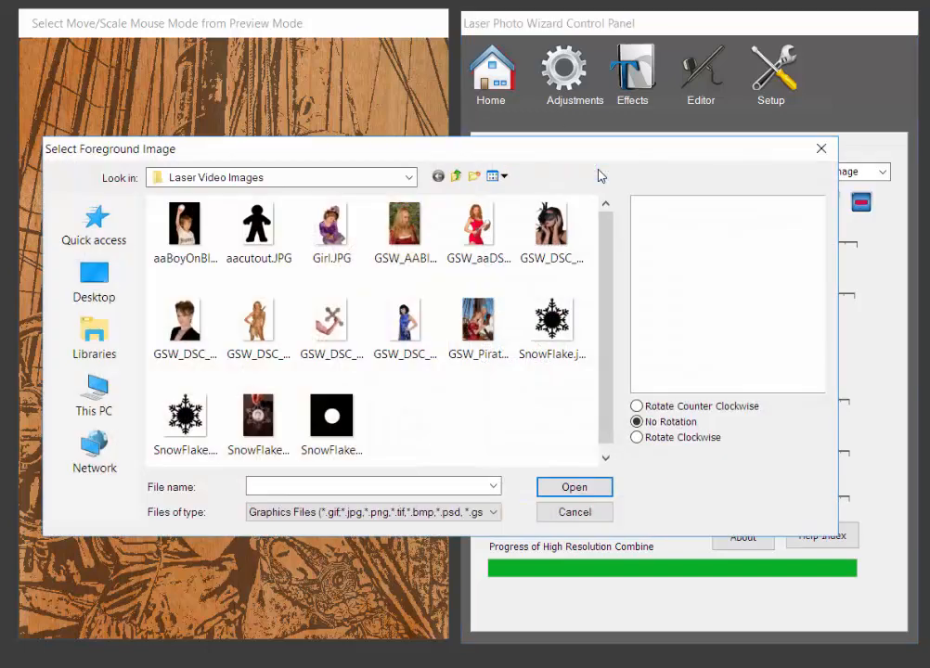
{"action": "left_click", "coordinate": [329, 325]}
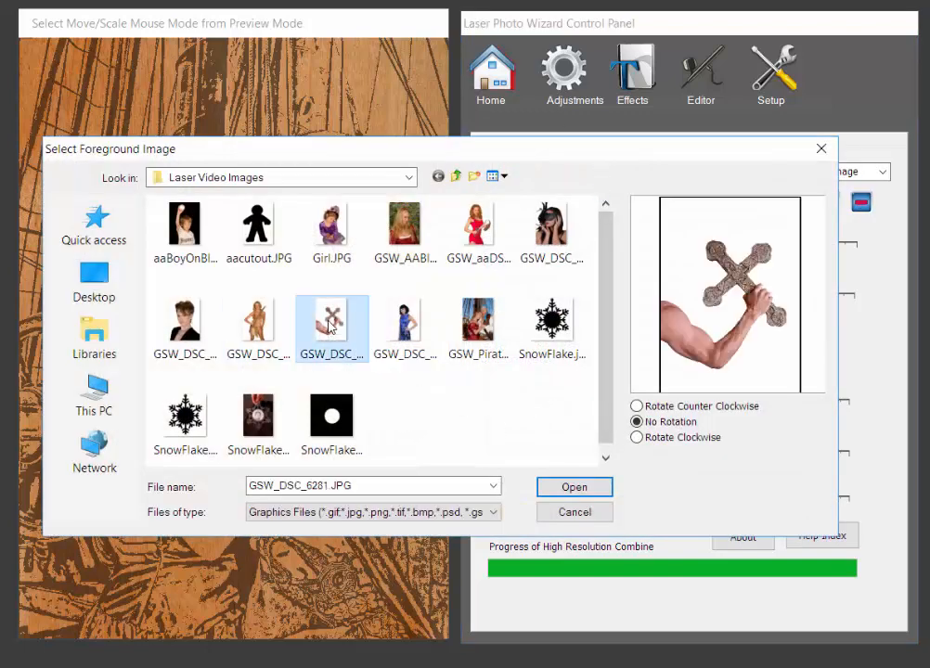
{"action": "left_click", "coordinate": [595, 489]}
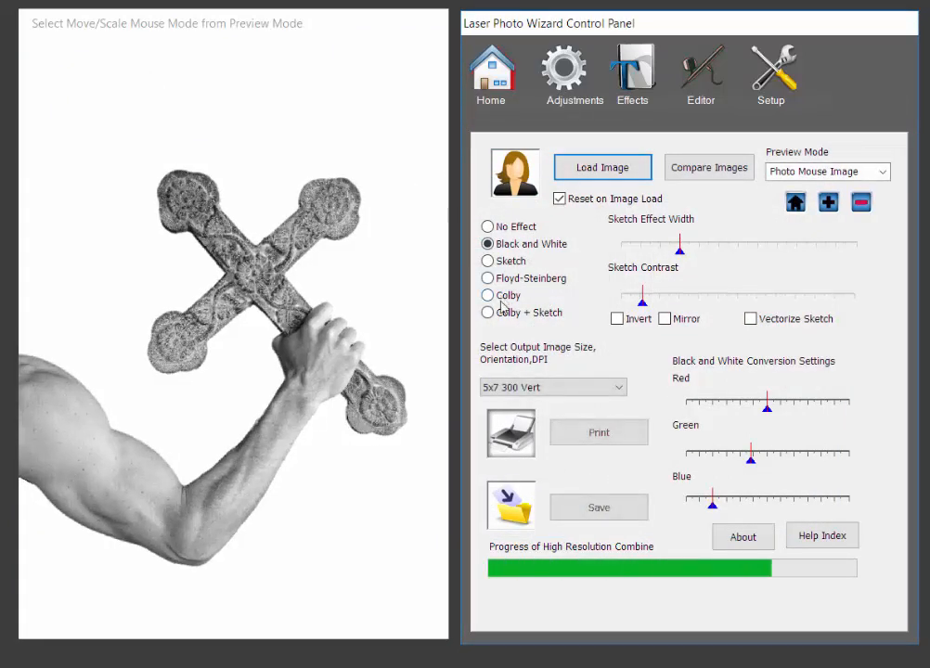
{"action": "left_click", "coordinate": [490, 312]}
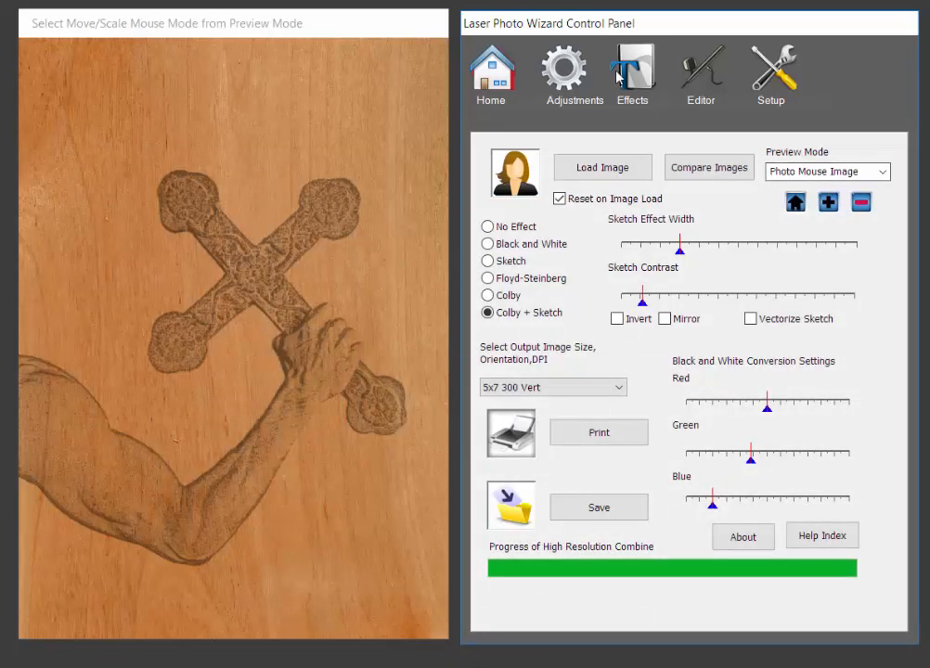
- Start a new text item for the cross image with the lines "As for me and my house," and "We will server the Lord."
{"action": "left_click", "coordinate": [636, 75]}
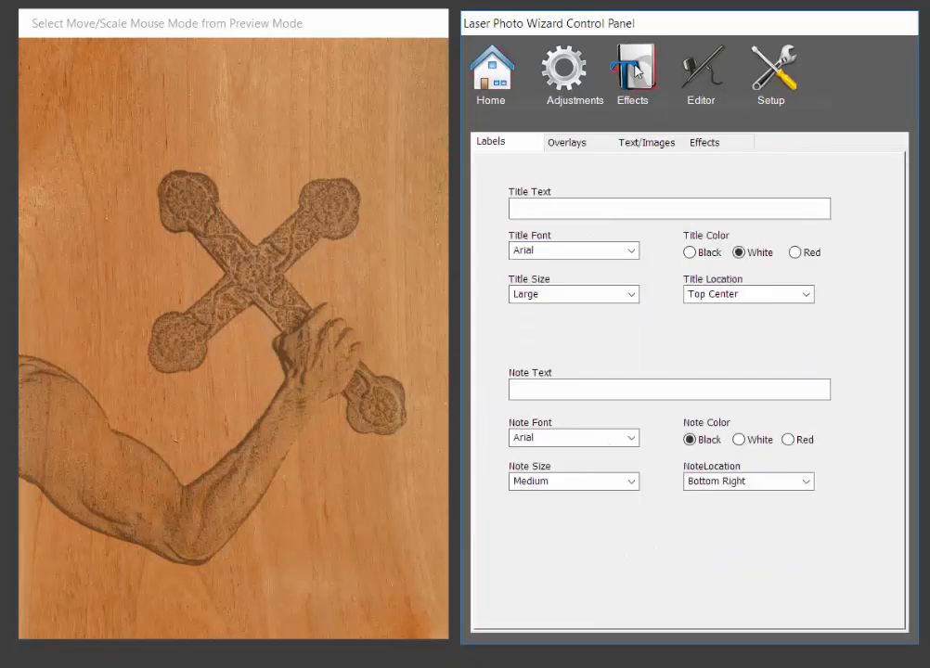
{"action": "left_click", "coordinate": [664, 148]}
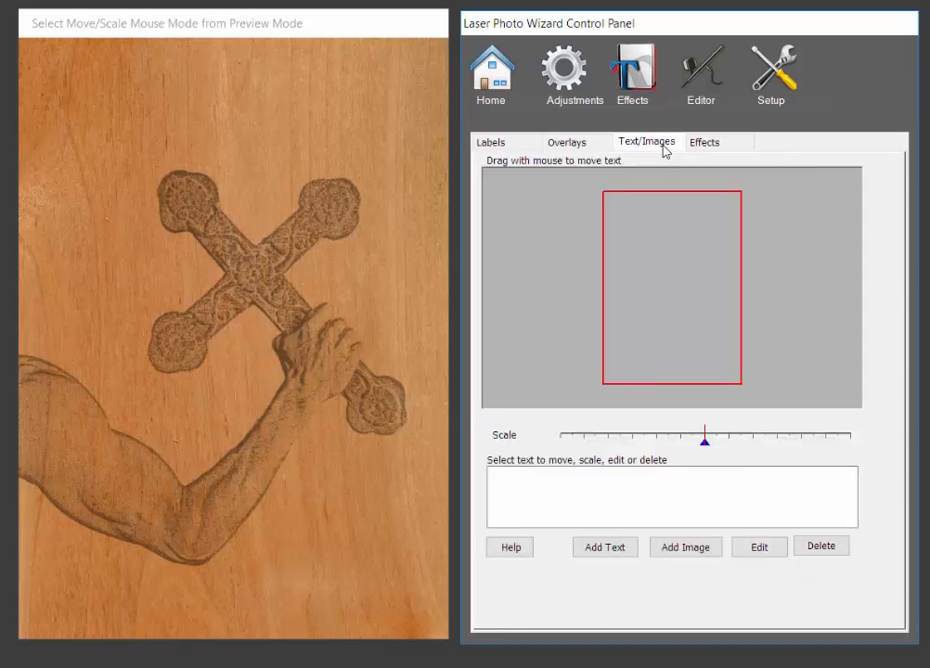
{"action": "left_click", "coordinate": [605, 548]}
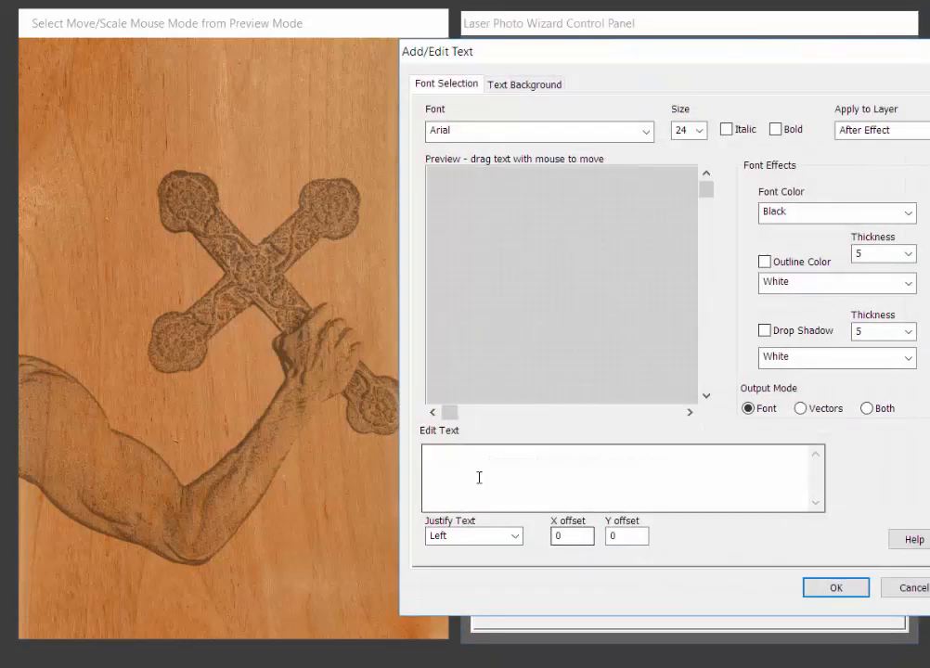
{"action": "type", "text": "As for me and my house, We will server the Lord."}
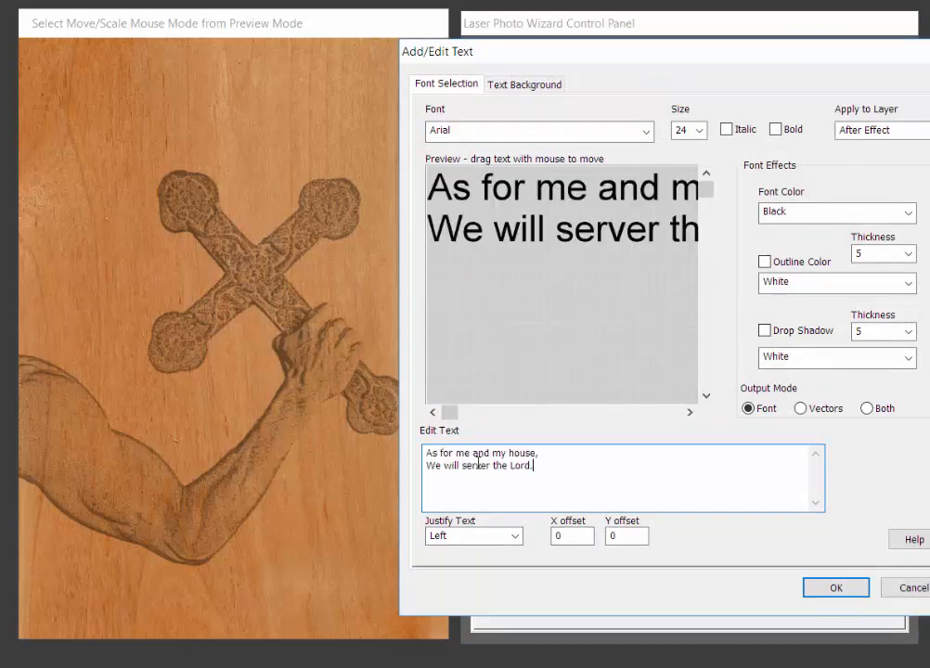
- Browse the fonts available for the two-line text without choosing another one
{"action": "left_click", "coordinate": [645, 132]}
{"action": "left_click_drag", "start_coordinate": [647, 198], "coordinate": [648, 219]}
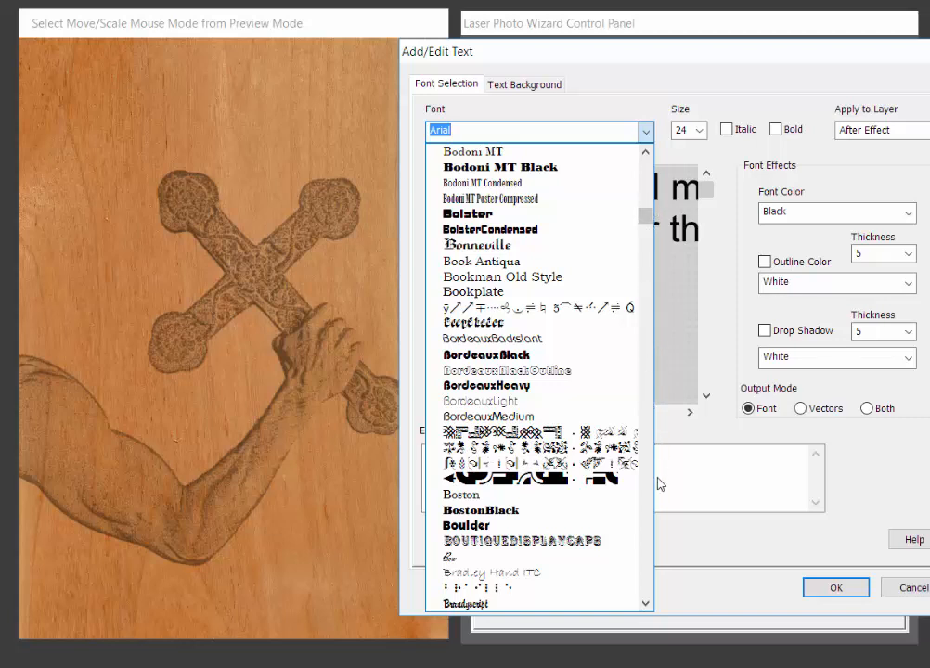
{"action": "left_click", "coordinate": [657, 543]}
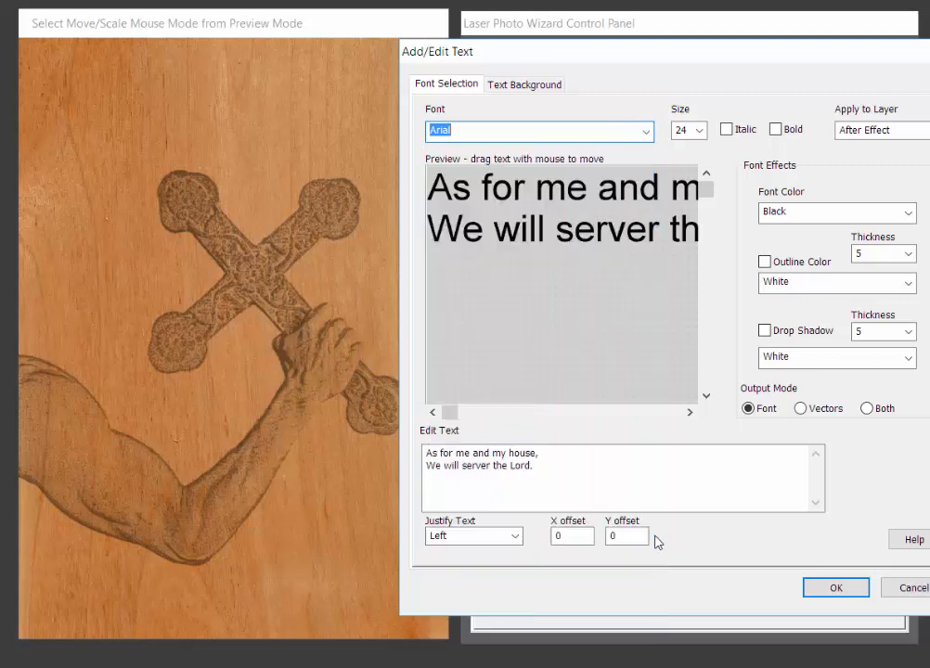
- Add the two-line text to the cross image in a calligraphic font and centre it above the cross
{"action": "left_click", "coordinate": [647, 135]}
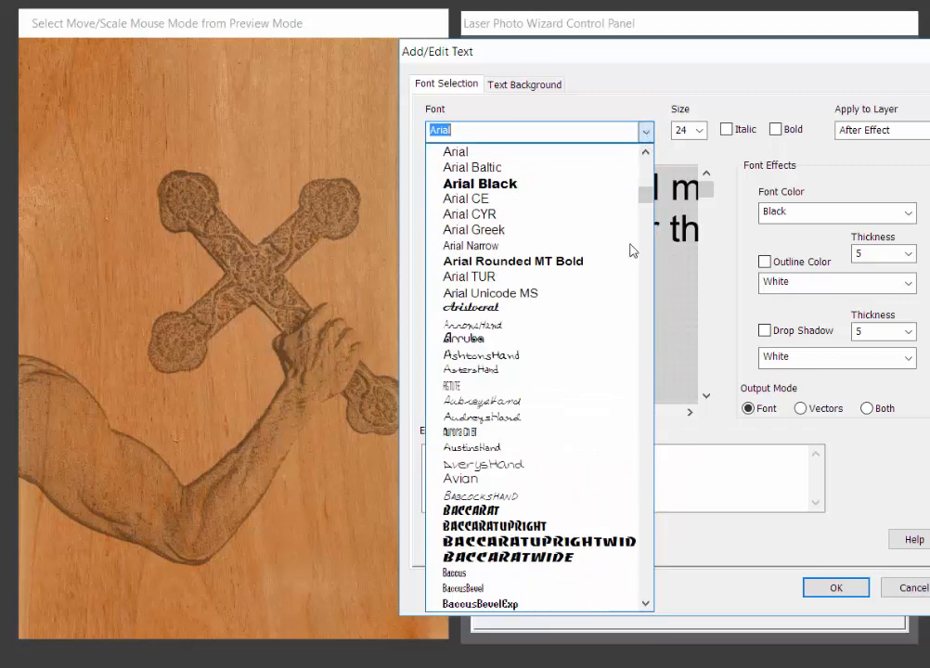
{"action": "left_click_drag", "start_coordinate": [646, 193], "coordinate": [647, 224]}
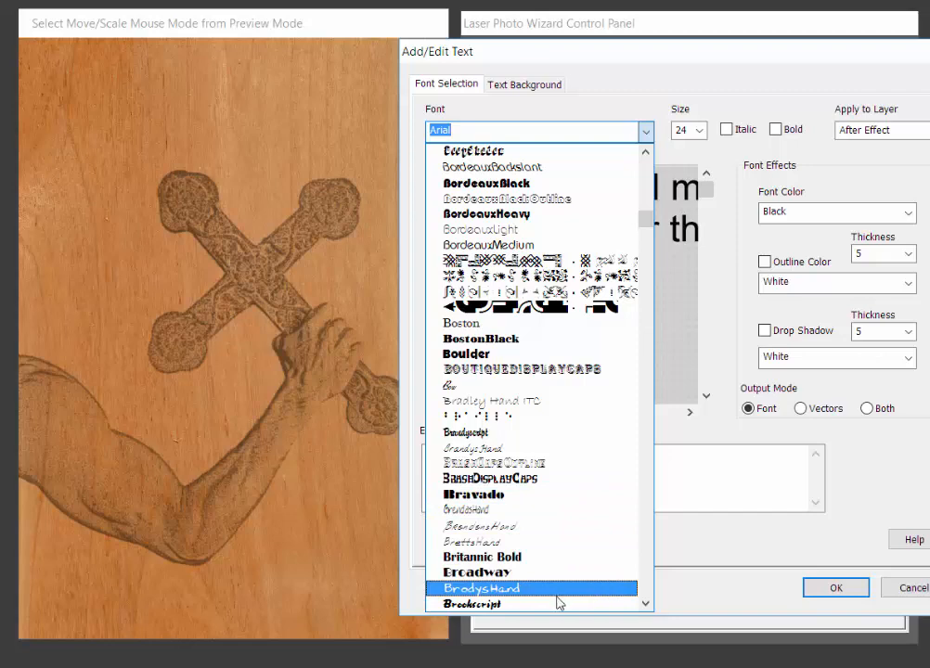
{"action": "left_click", "coordinate": [646, 604]}
{"action": "scroll", "coordinate": [646, 604], "scroll_direction": "down", "scroll_amount": 2}
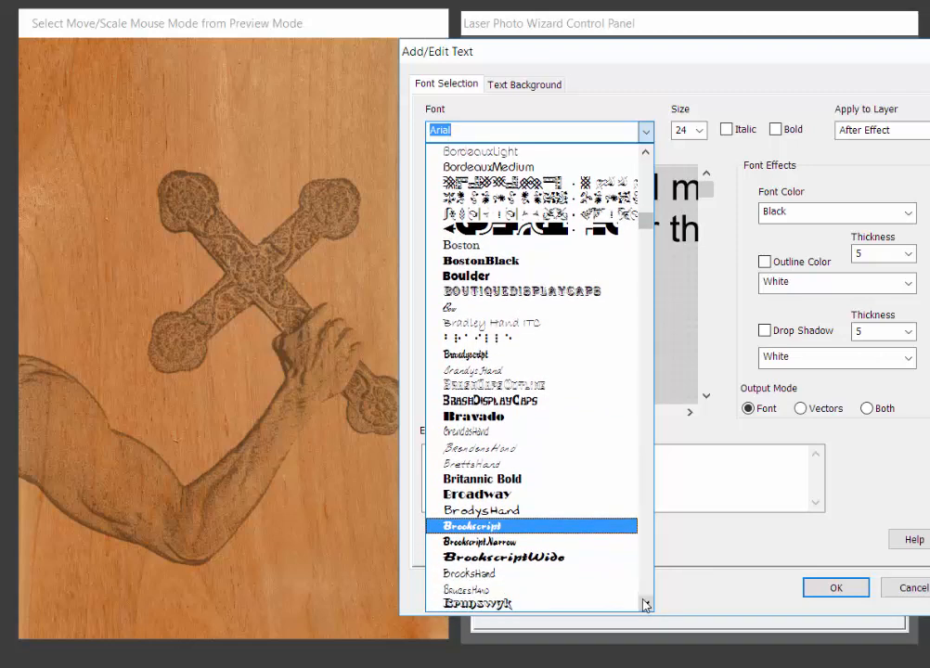
{"action": "left_click", "coordinate": [535, 577]}
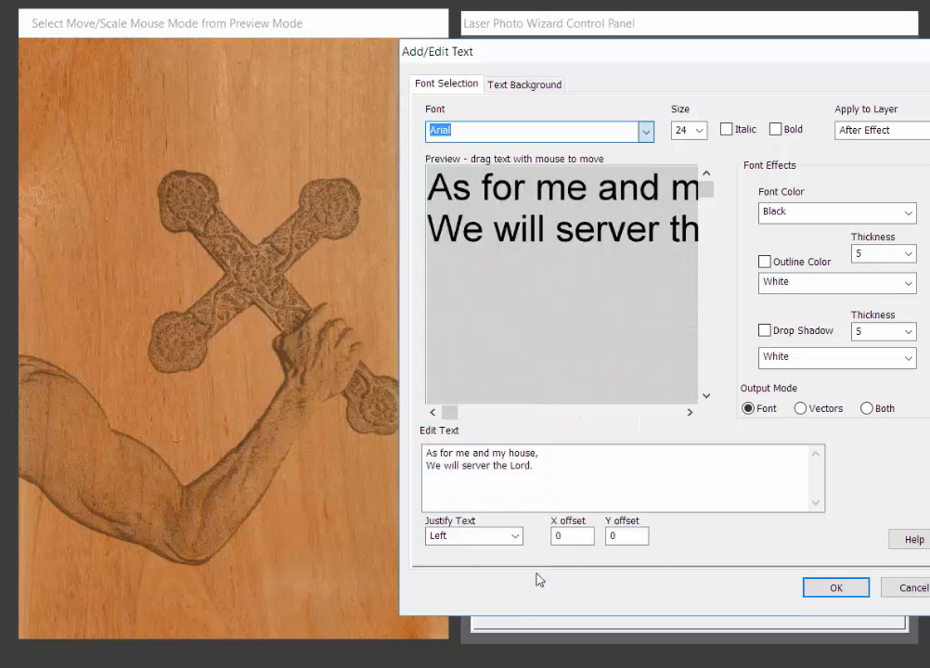
{"action": "left_click", "coordinate": [838, 588]}
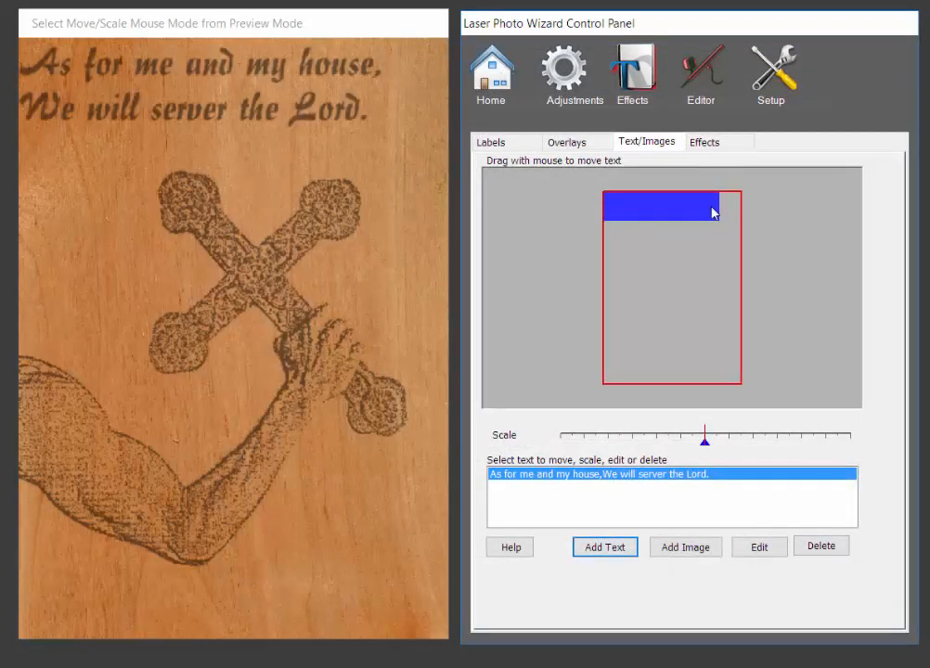
{"action": "left_click_drag", "start_coordinate": [693, 210], "coordinate": [699, 213]}
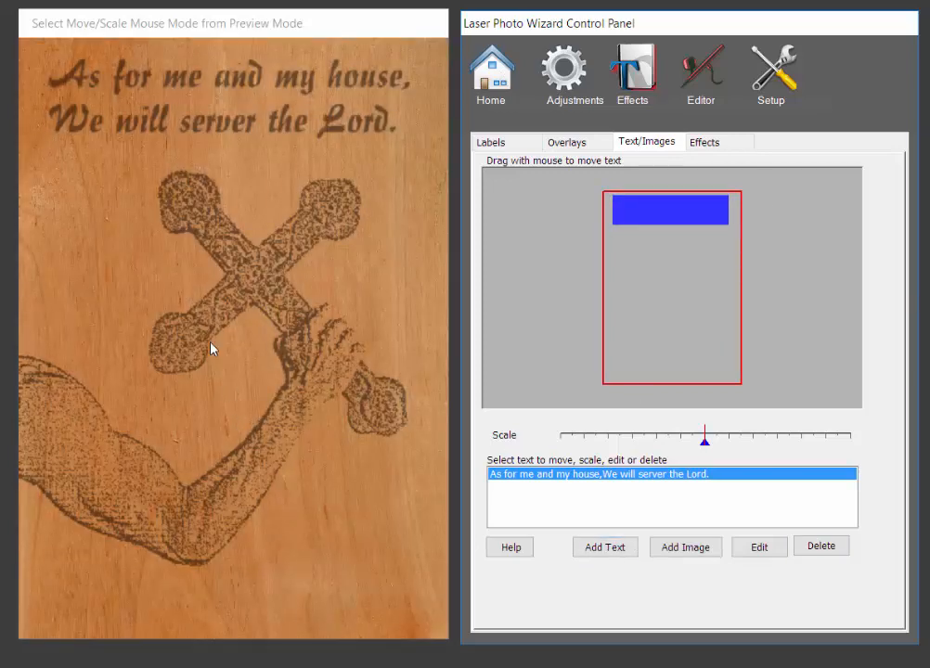
- Add a second text item reading "Joshua 24:15" in Arial to the cross image
{"action": "left_click", "coordinate": [613, 546]}
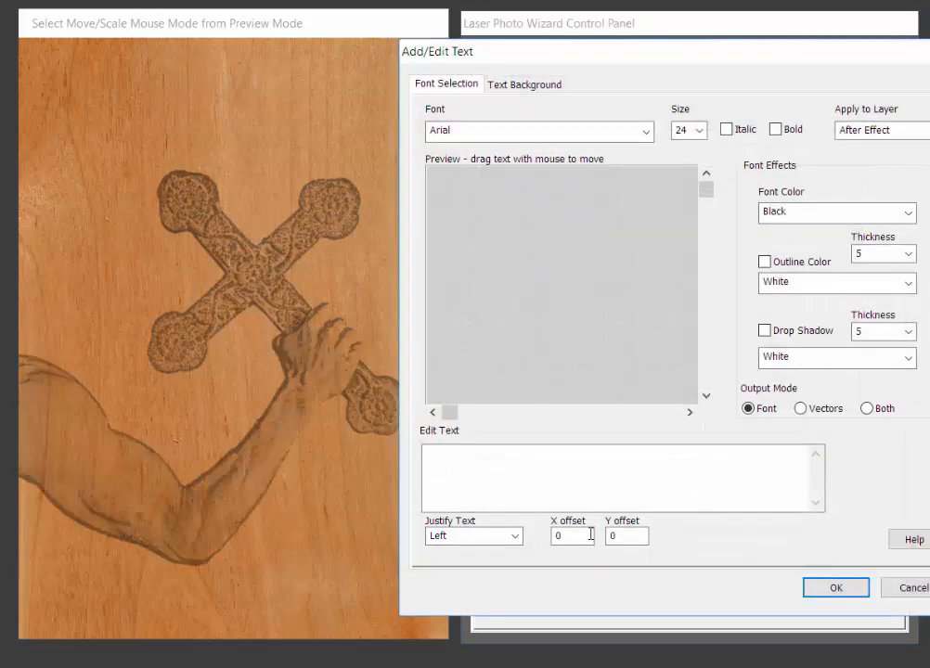
{"action": "left_click", "coordinate": [453, 465]}
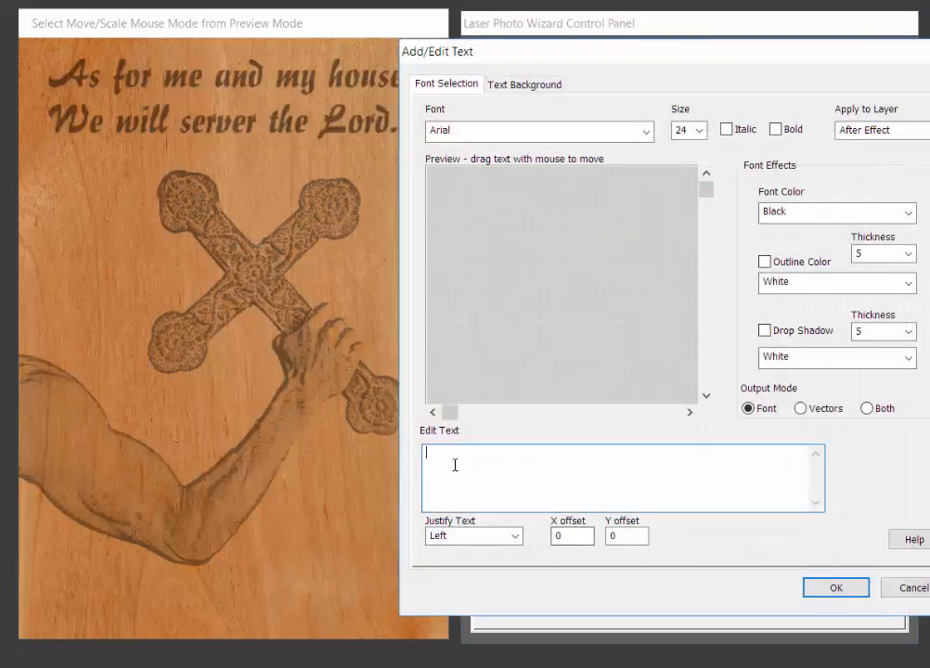
{"action": "type", "text": "Jop"}
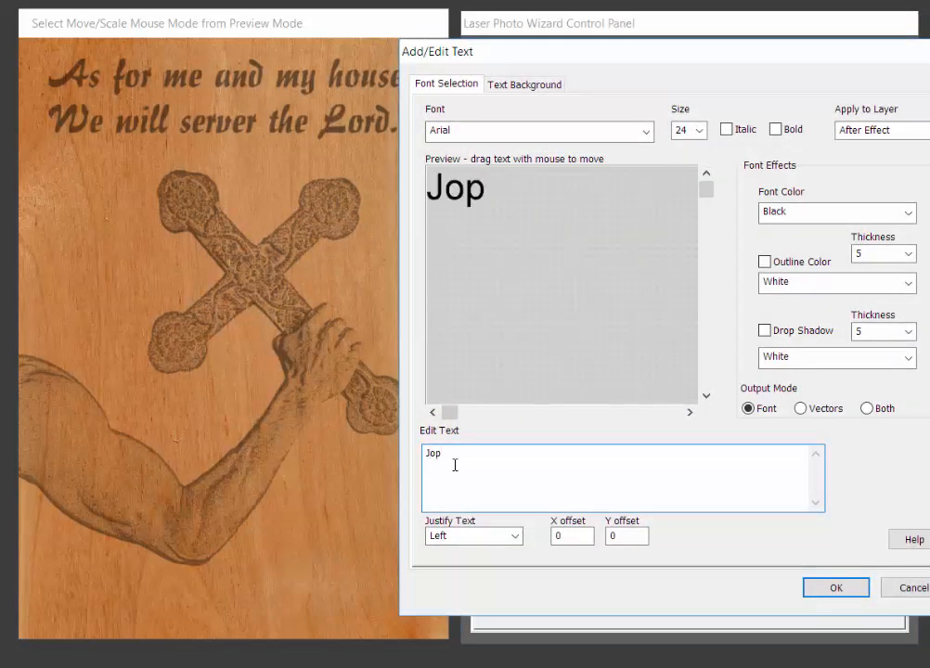
{"action": "key", "text": "BackSpace"}
{"action": "type", "text": "h"}
{"action": "key", "text": "BackSpace"}
{"action": "type", "text": "sh"}
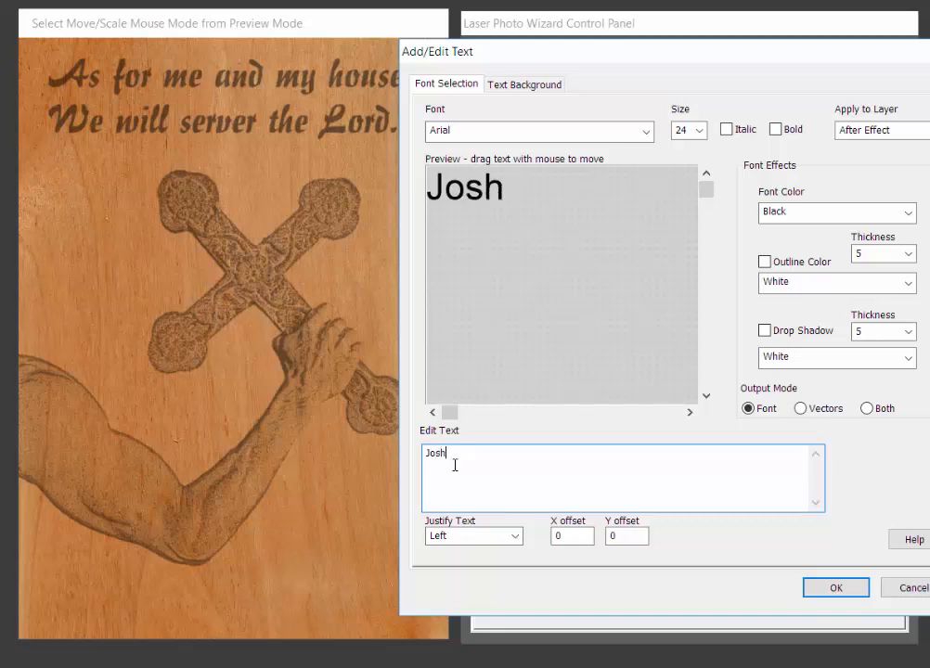
{"action": "type", "text": "ua"}
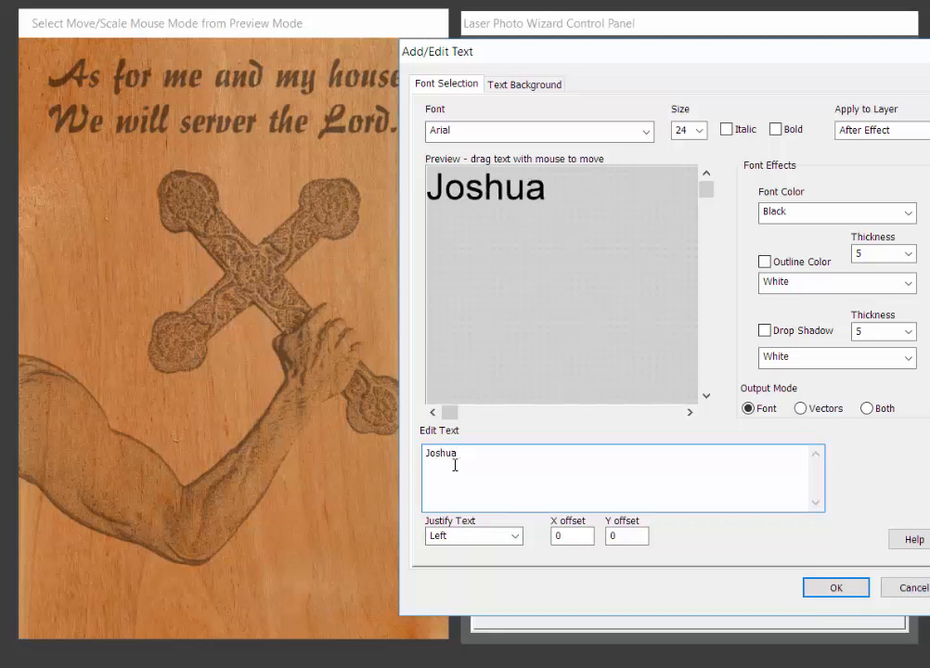
{"action": "type", "text": " 24"}
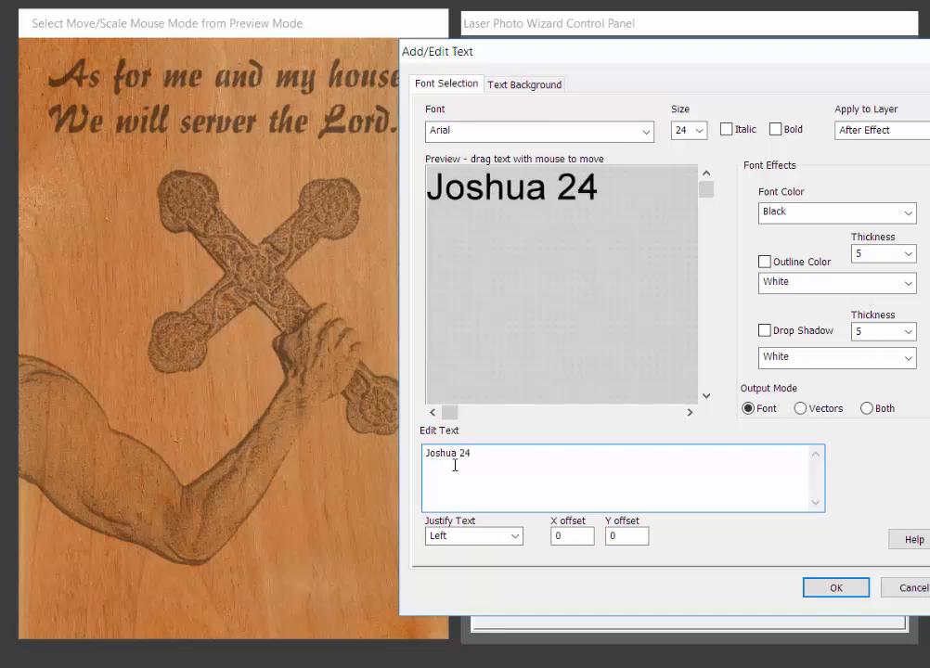
{"action": "type", "text": ":15"}
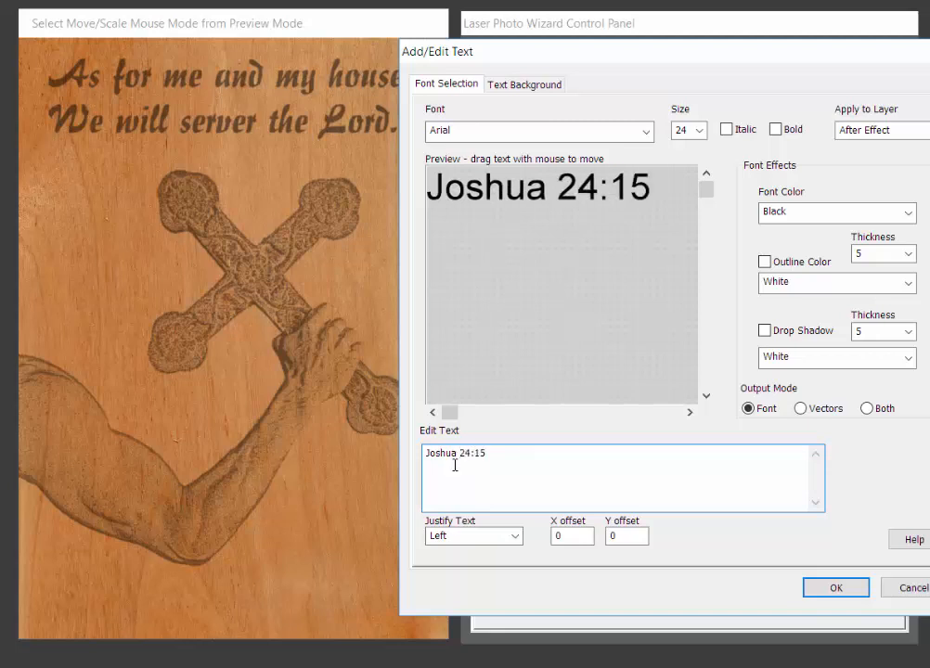
{"action": "left_click", "coordinate": [835, 587]}
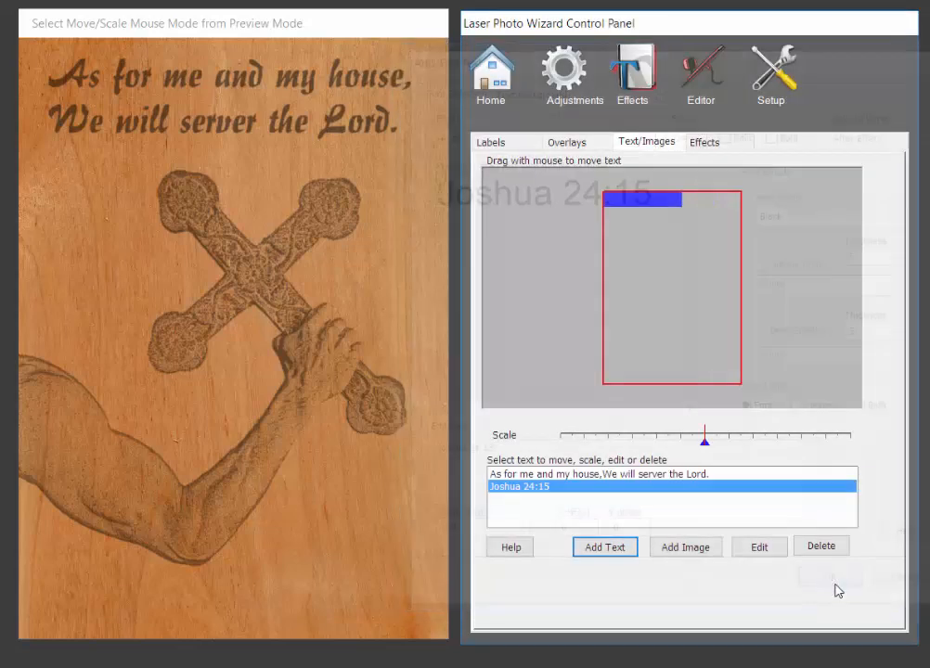
- Scale "Joshua 24:15" down slightly and place it in the lower-right corner of the cross image
{"action": "left_click_drag", "start_coordinate": [647, 203], "coordinate": [696, 368]}
{"action": "left_click_drag", "start_coordinate": [703, 444], "coordinate": [676, 432]}
{"action": "left_click_drag", "start_coordinate": [691, 365], "coordinate": [710, 371]}
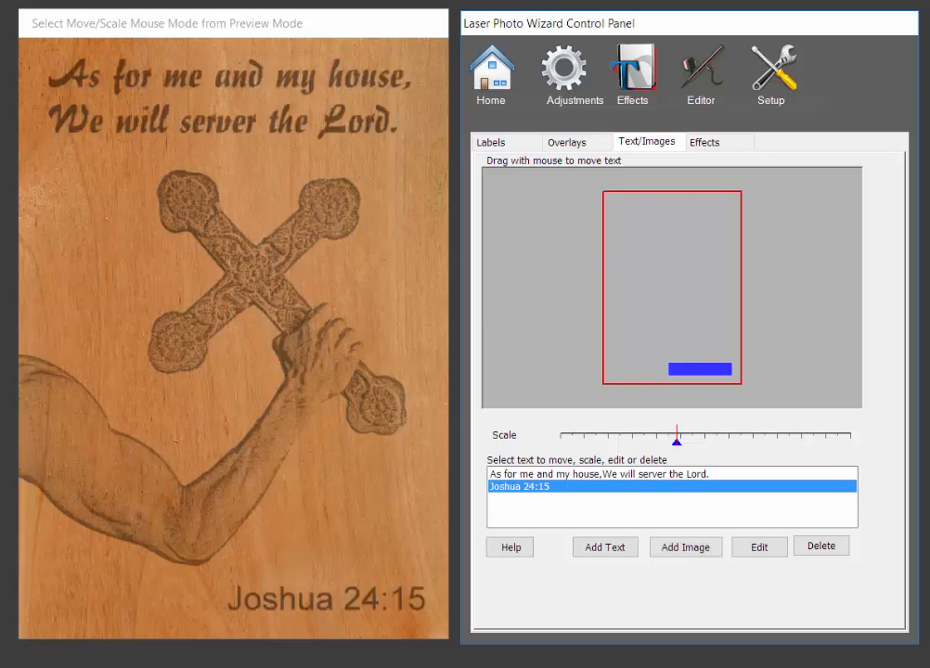
- Reposition and shrink the girl photo within its square frame so her hands are included
{"action": "left_click", "coordinate": [491, 73]}
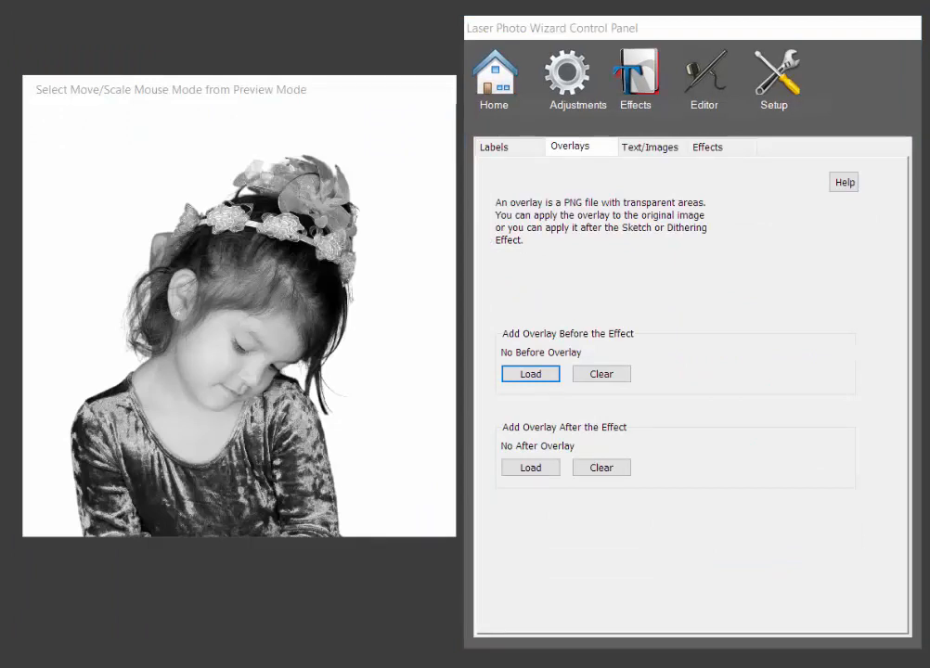
{"action": "left_click", "coordinate": [498, 77]}
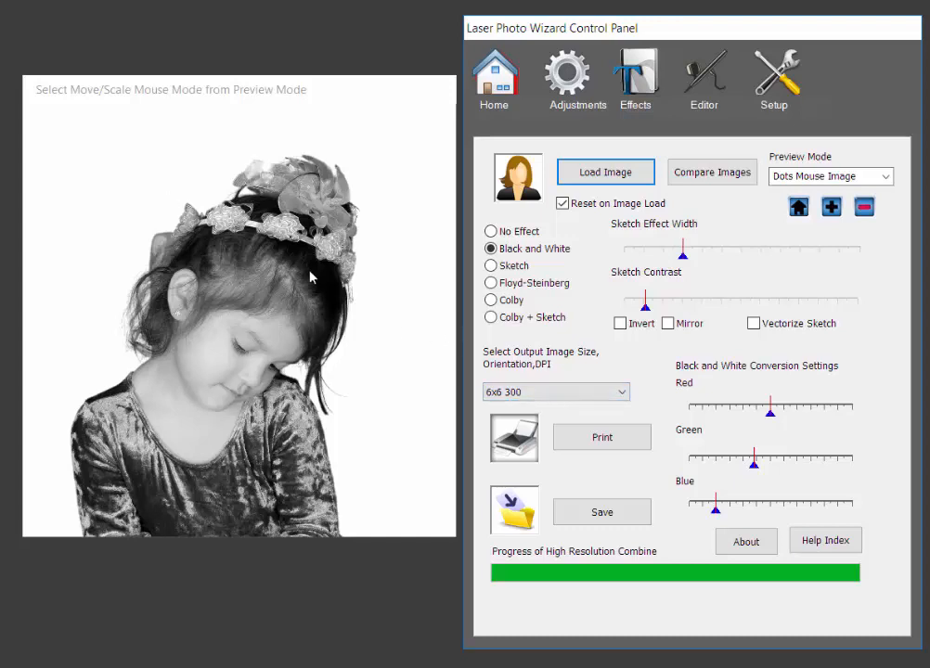
{"action": "left_click_drag", "start_coordinate": [311, 278], "coordinate": [282, 279]}
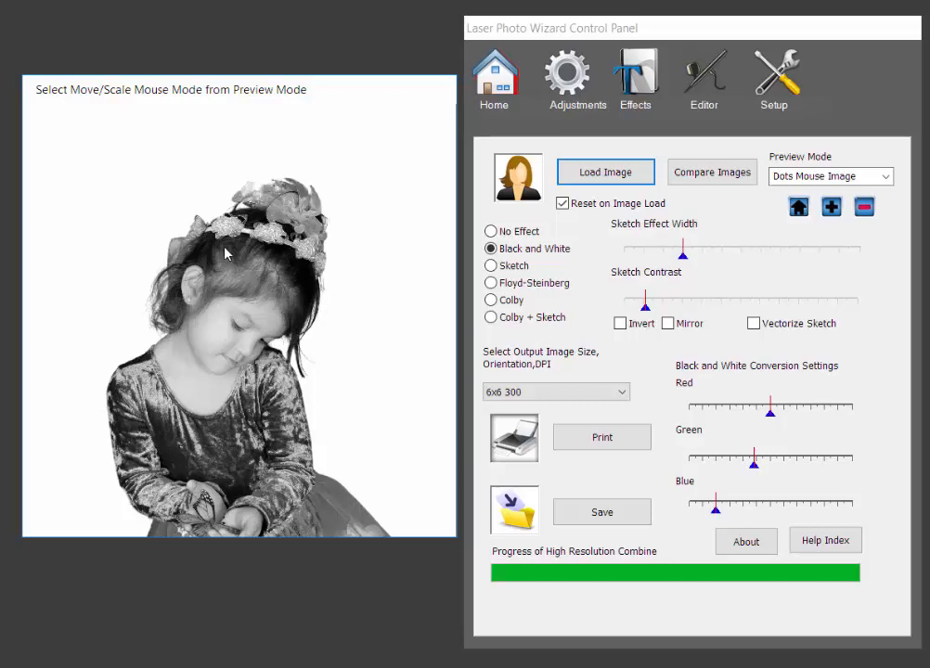
- Turn on Invert and Mirror for the girl photo and apply the Colby + Sketch effect
{"action": "left_click", "coordinate": [627, 321]}
{"action": "left_click", "coordinate": [621, 324]}
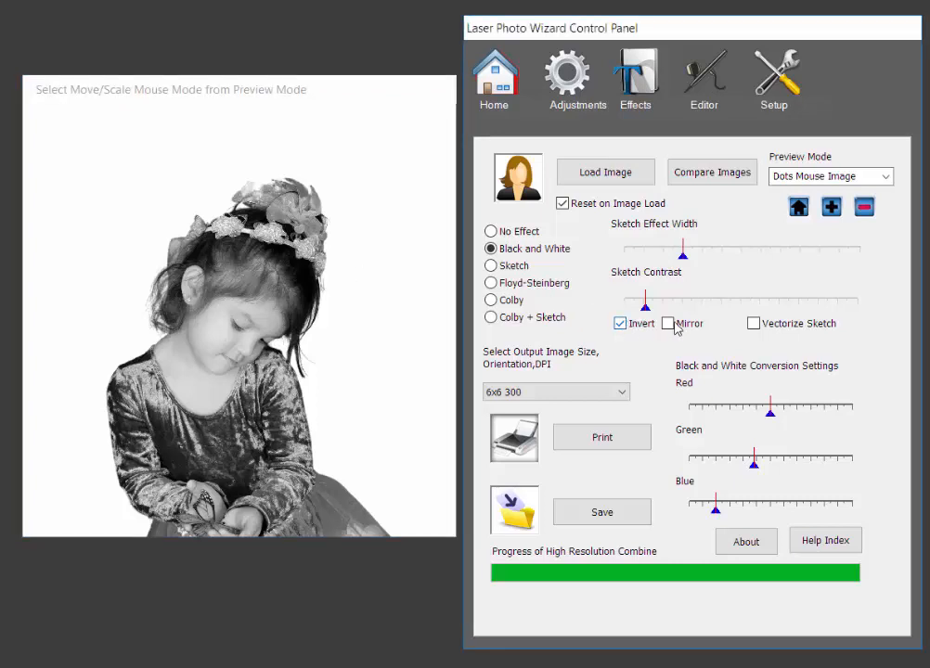
{"action": "left_click", "coordinate": [667, 325]}
{"action": "left_click", "coordinate": [493, 317]}
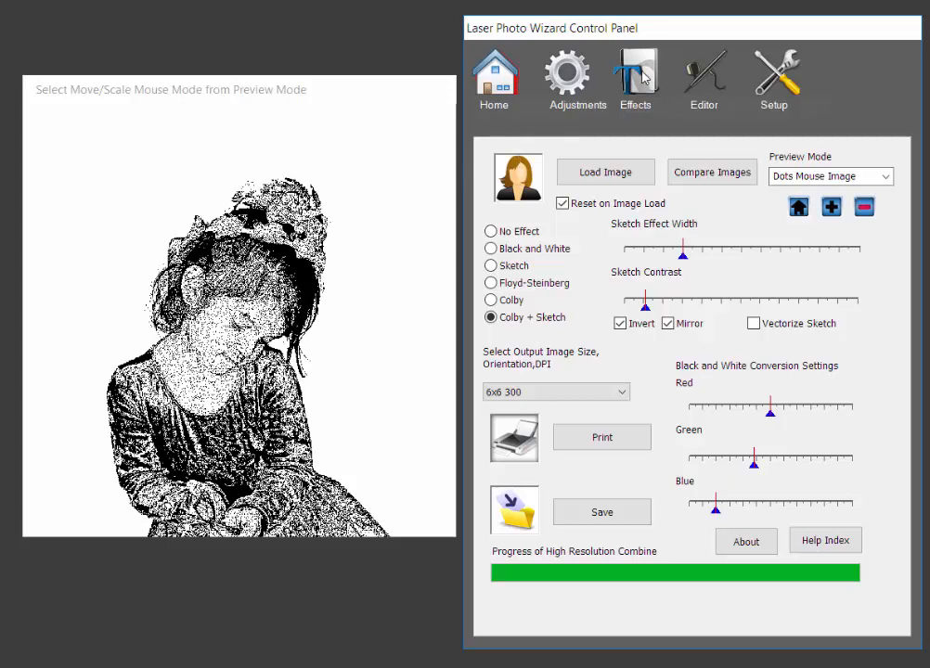
- Load the black SnowFlake PNG with the round transparent opening as the overlay before the effect
{"action": "left_click", "coordinate": [645, 79]}
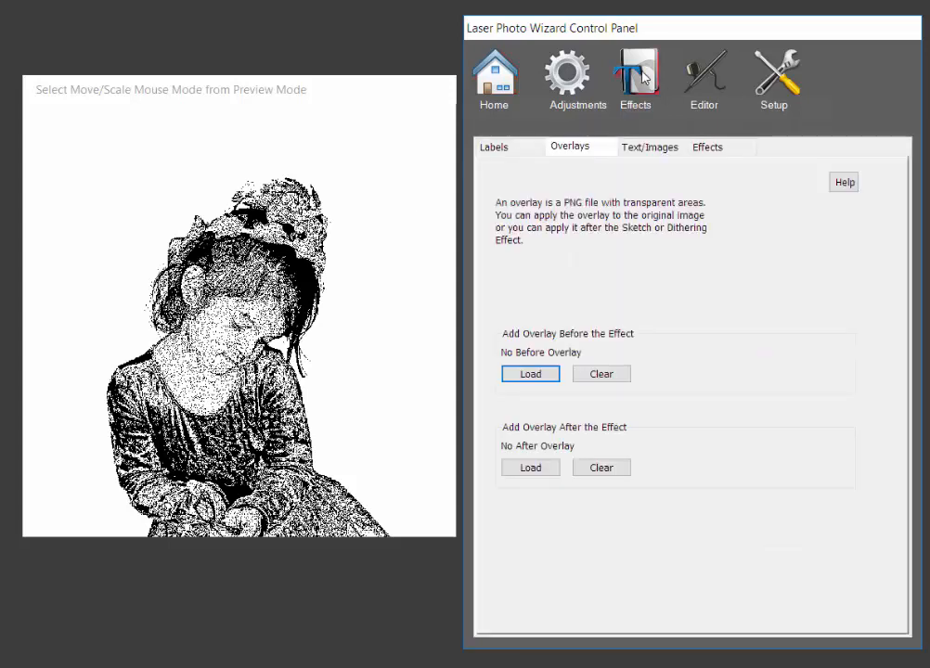
{"action": "left_click", "coordinate": [534, 375]}
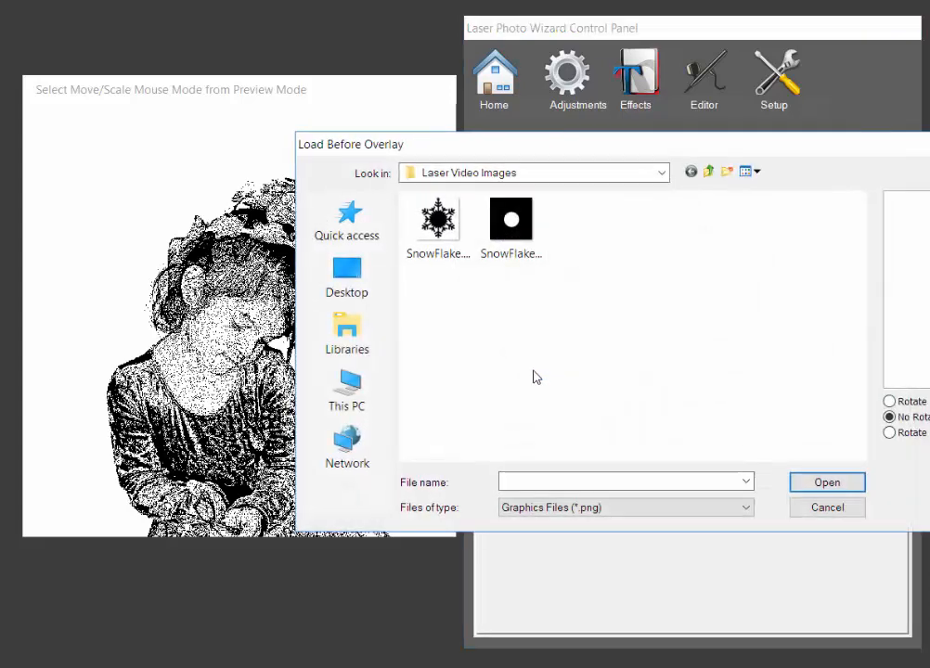
{"action": "left_click", "coordinate": [511, 240]}
{"action": "left_click", "coordinate": [829, 484]}
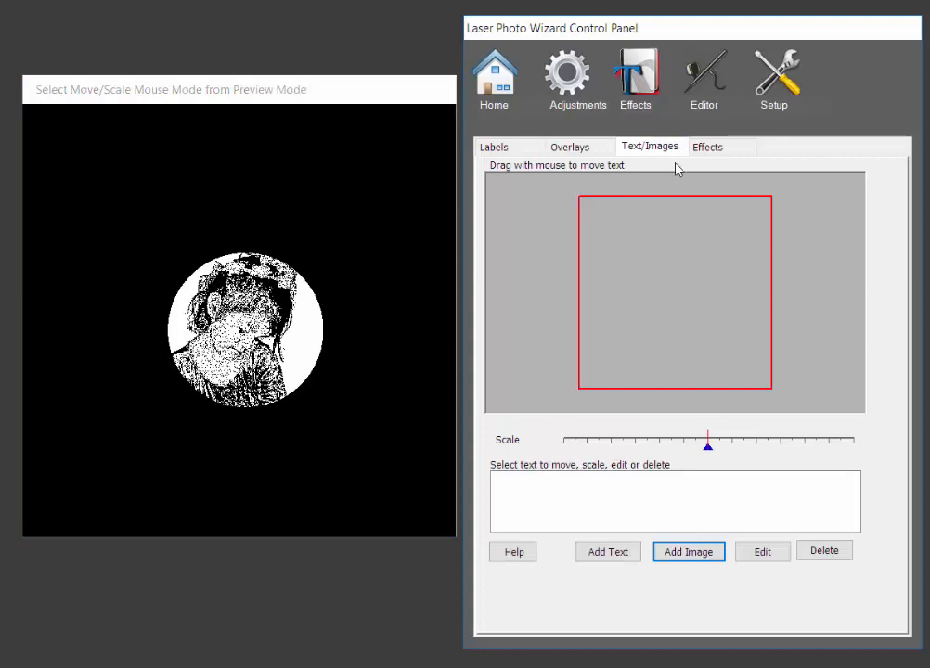
- Add SnowFlake.jpg as an image with Vectors output and scale it down to match the square frame
{"action": "left_click", "coordinate": [709, 561]}
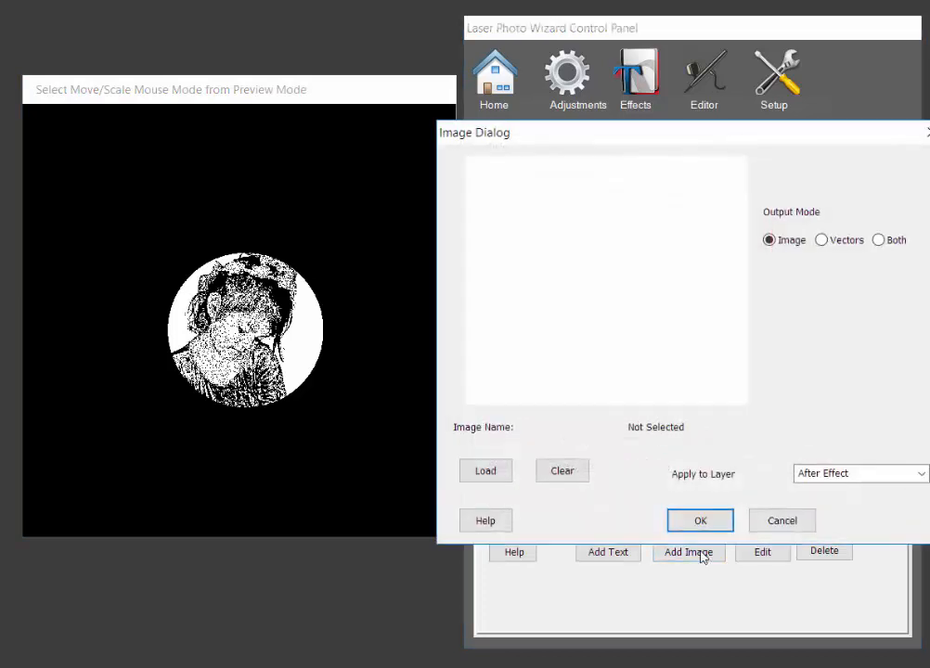
{"action": "left_click", "coordinate": [499, 473]}
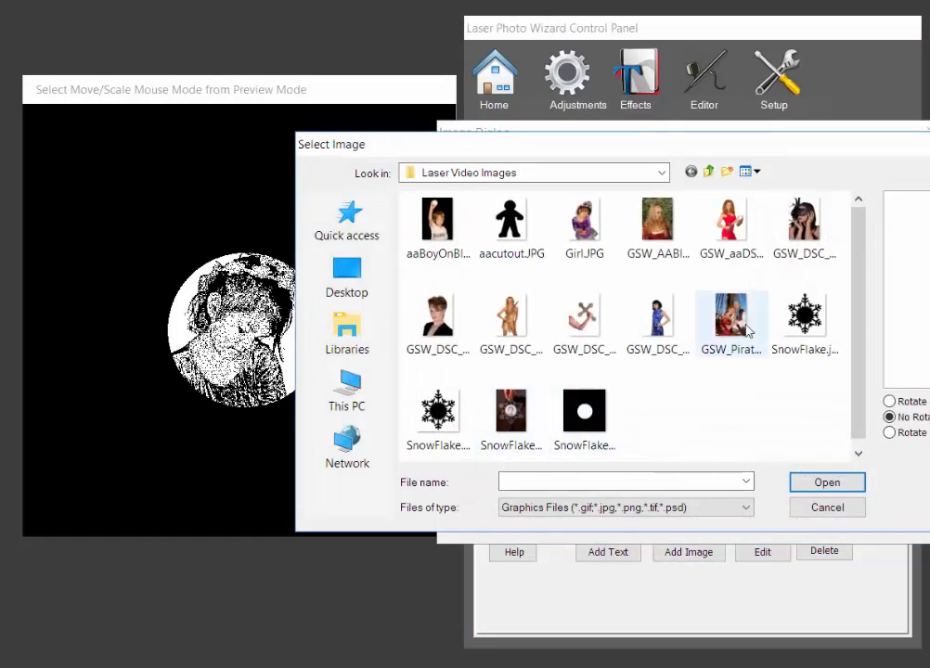
{"action": "left_click", "coordinate": [804, 318]}
{"action": "left_click", "coordinate": [829, 483]}
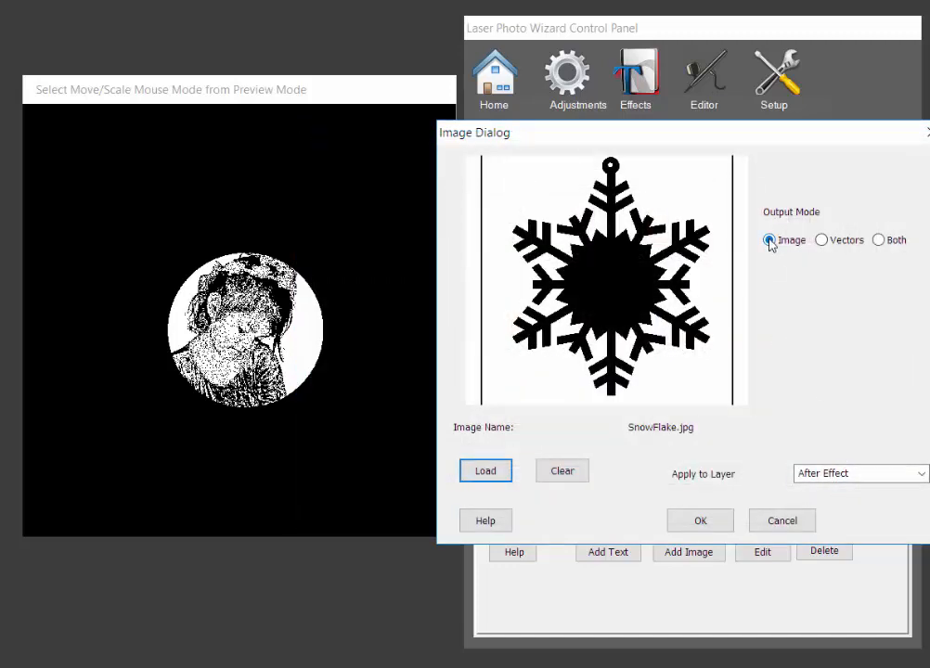
{"action": "left_click", "coordinate": [823, 241]}
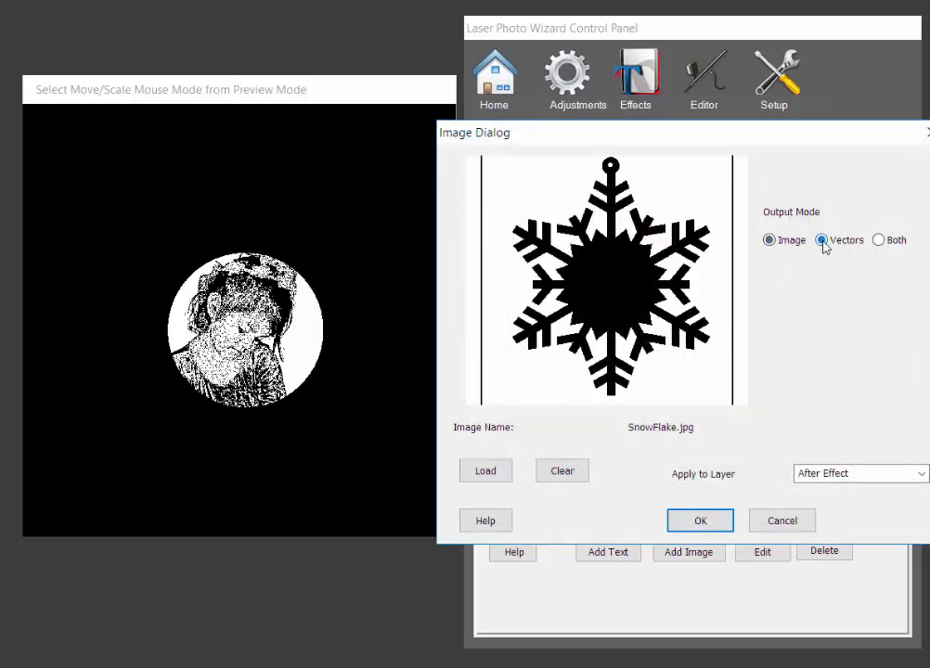
{"action": "left_click", "coordinate": [713, 522]}
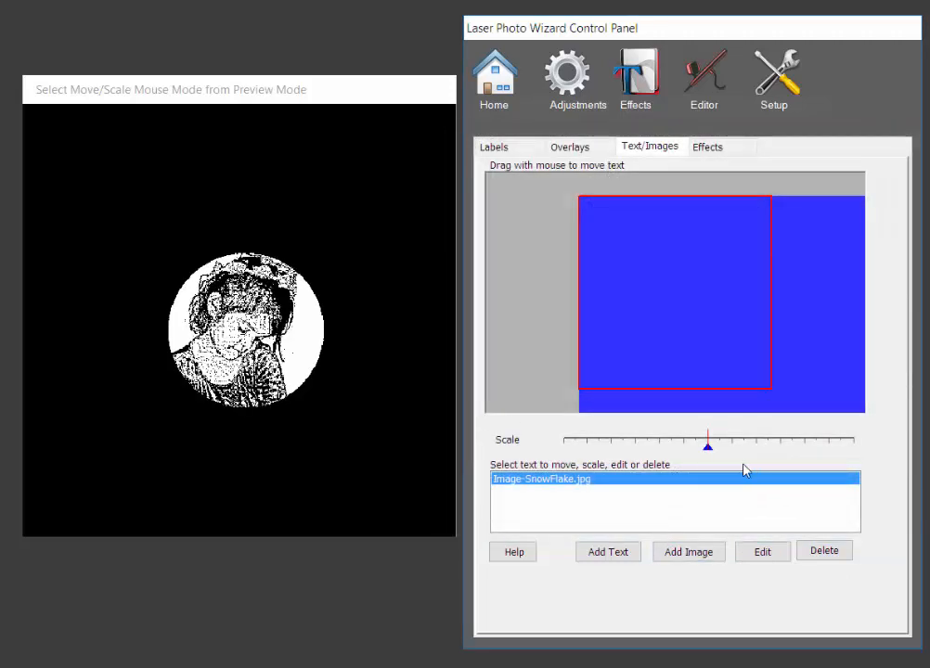
{"action": "left_click_drag", "start_coordinate": [707, 444], "coordinate": [665, 442]}
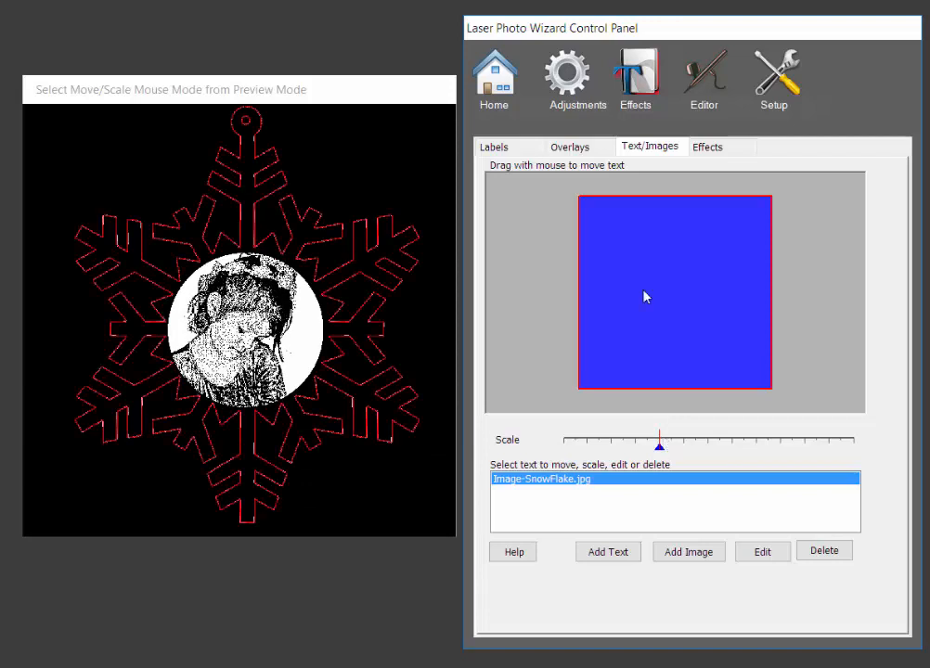
- Load the photo of the finished snowflake ornament held by a hand and move the preview window towards the screen's centre
{"action": "left_click", "coordinate": [493, 81]}
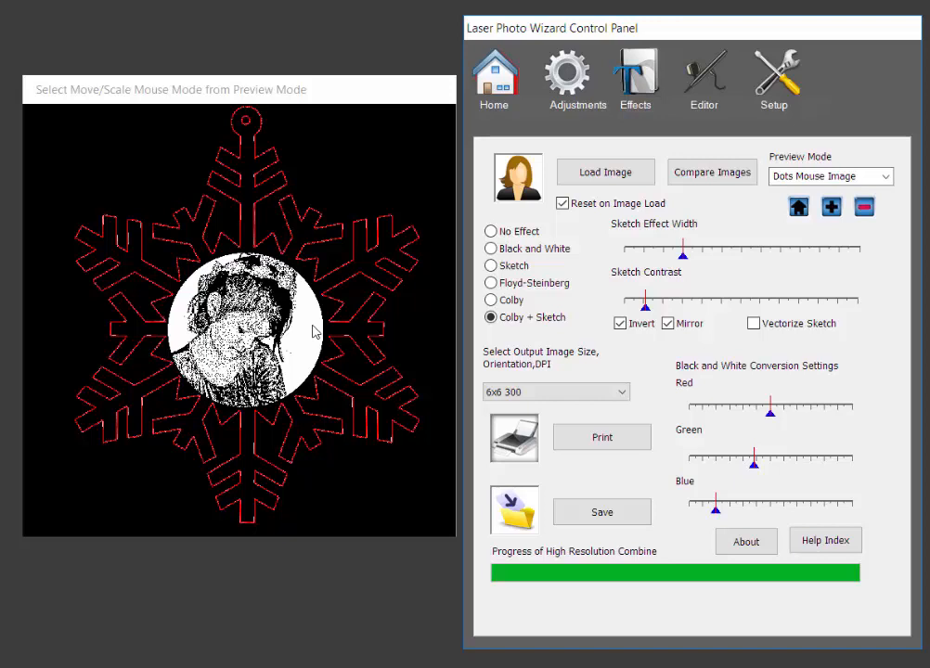
{"action": "left_click", "coordinate": [591, 174]}
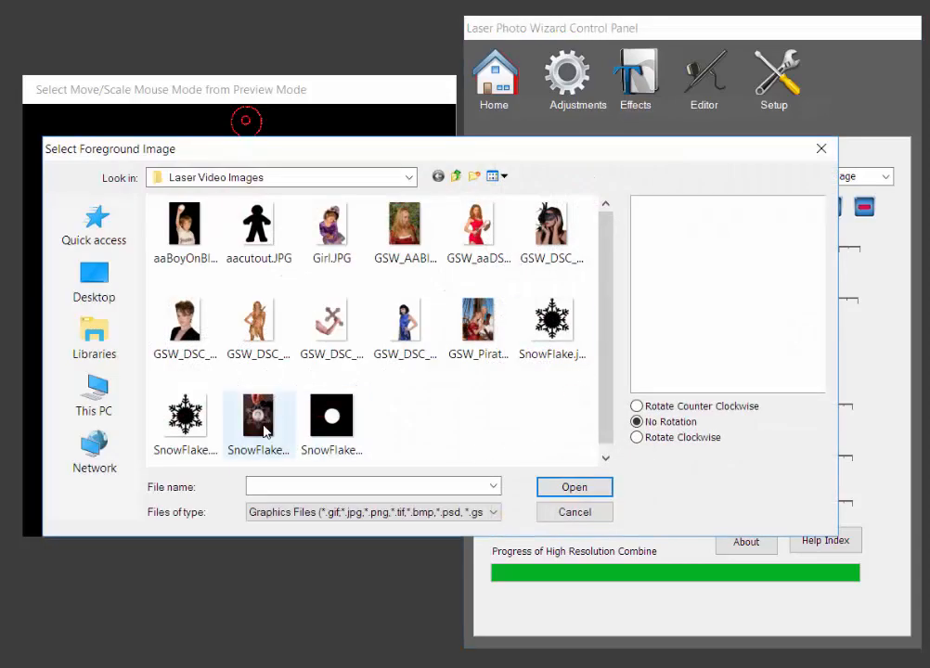
{"action": "double_click", "coordinate": [262, 418]}
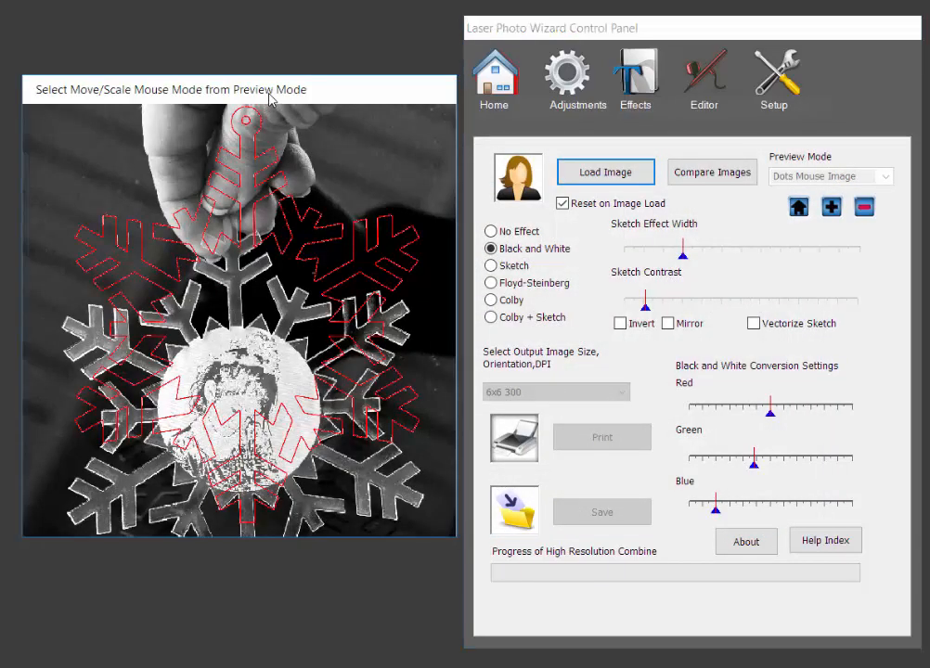
{"action": "left_click_drag", "start_coordinate": [269, 99], "coordinate": [625, 179]}
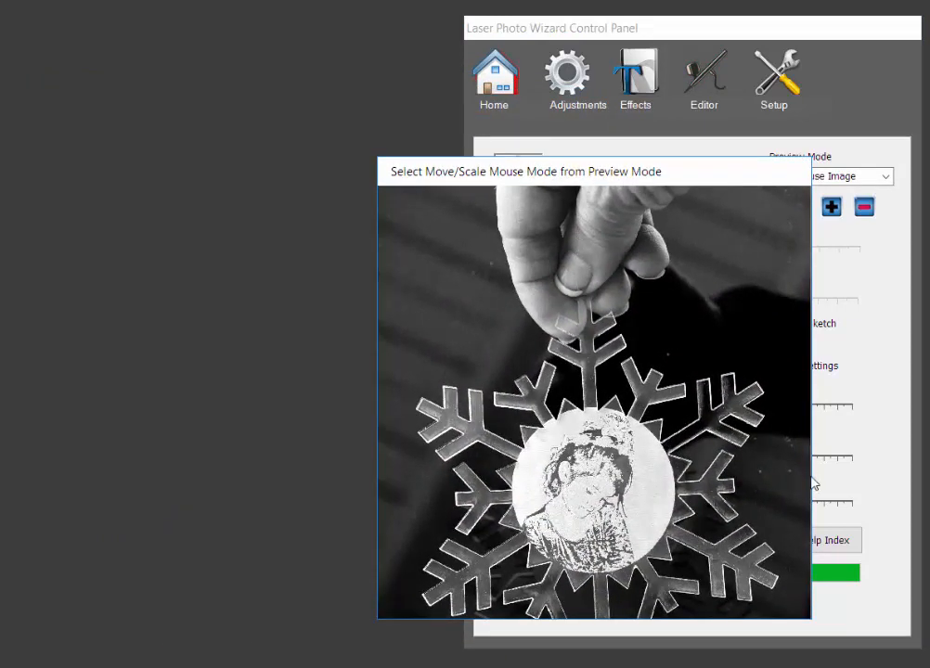
{"action": "left_click_drag", "start_coordinate": [568, 171], "coordinate": [415, 46]}
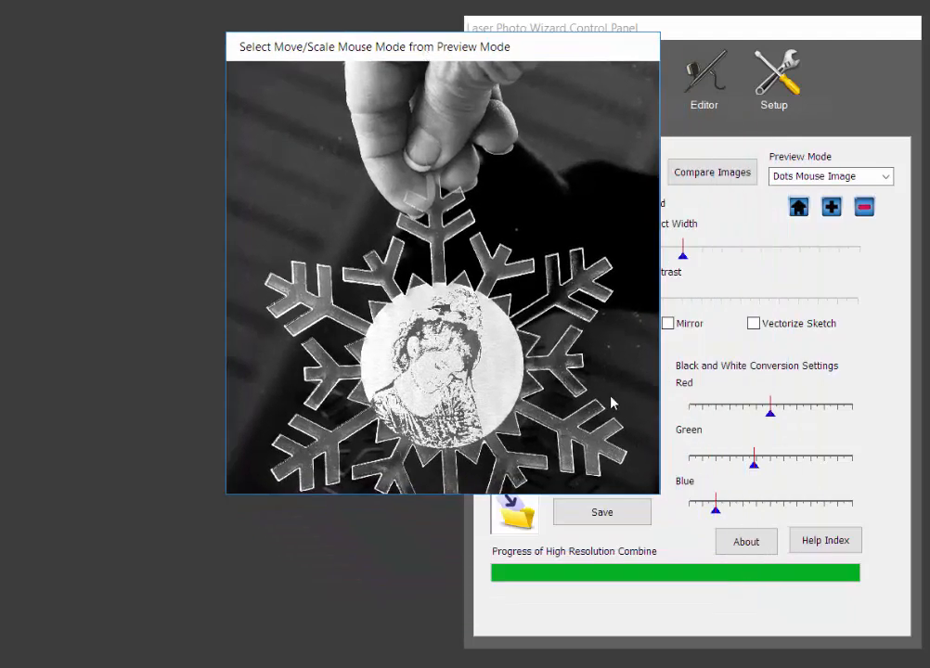